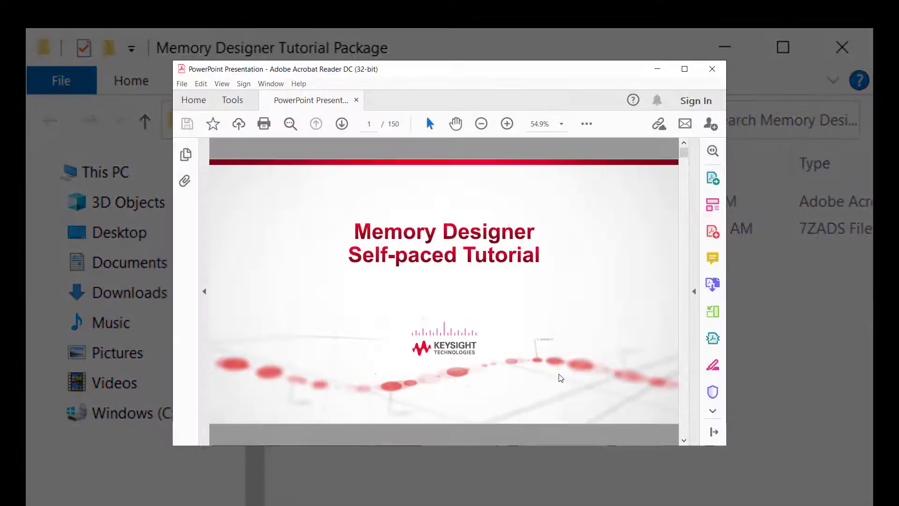
# Scroll the tutorial PDF through the introduction to the Lab 0 slide
pyautogui.scroll(-2, 560, 377)
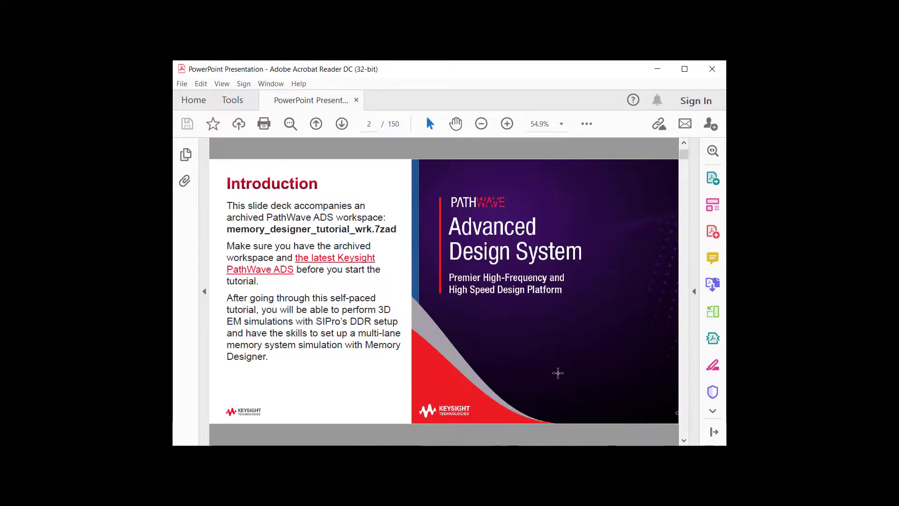
pyautogui.scroll(-1, 558, 373)
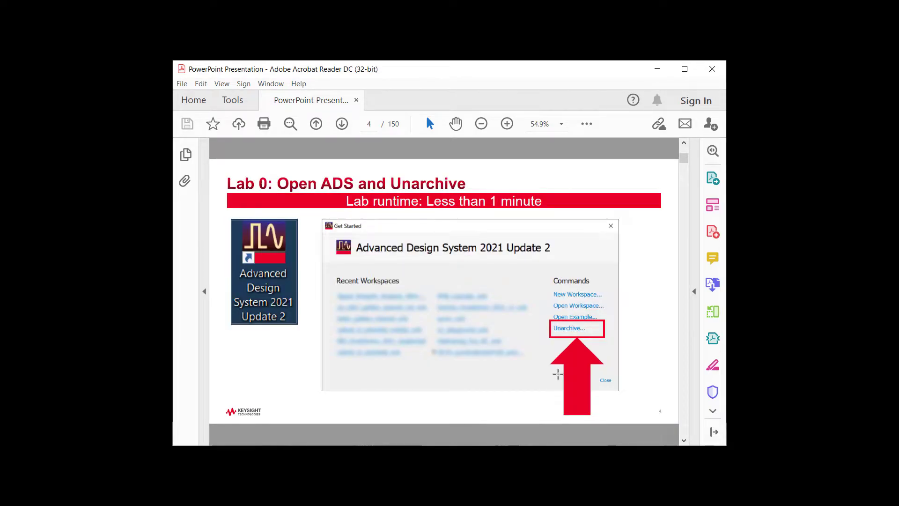
pyautogui.scroll(-2, 558, 373)
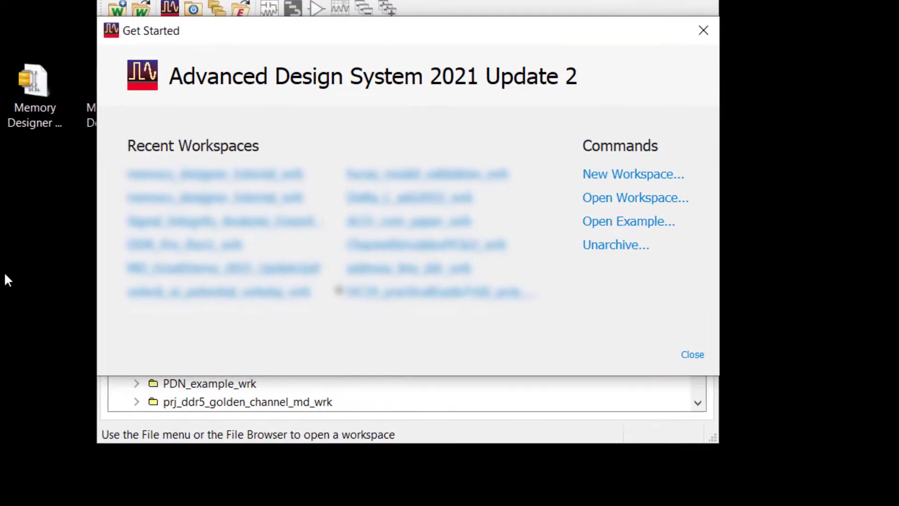
# Begin unarchiving a workspace from the Get Started window
pyautogui.click(611, 247)
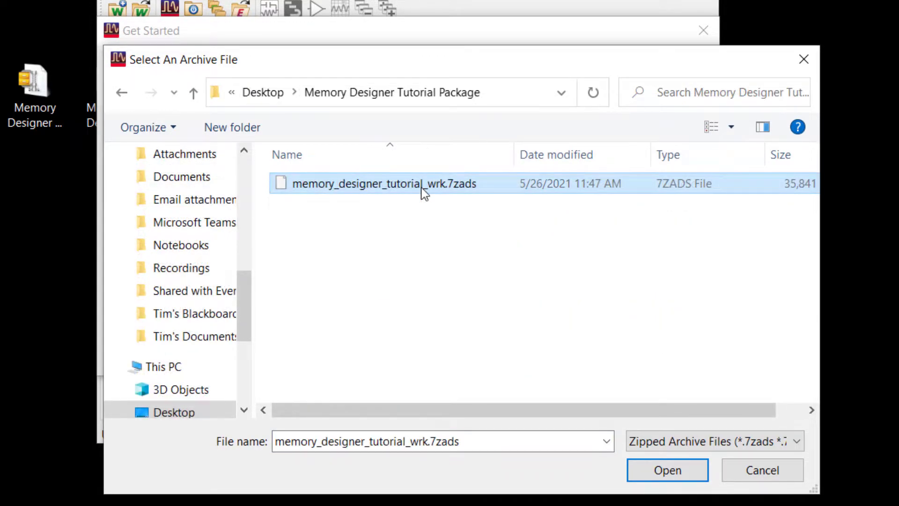
# Unarchive both tutorial libraries into ADS_HOME/from_customer with EM data files included, and open the workspace
pyautogui.click(654, 470)
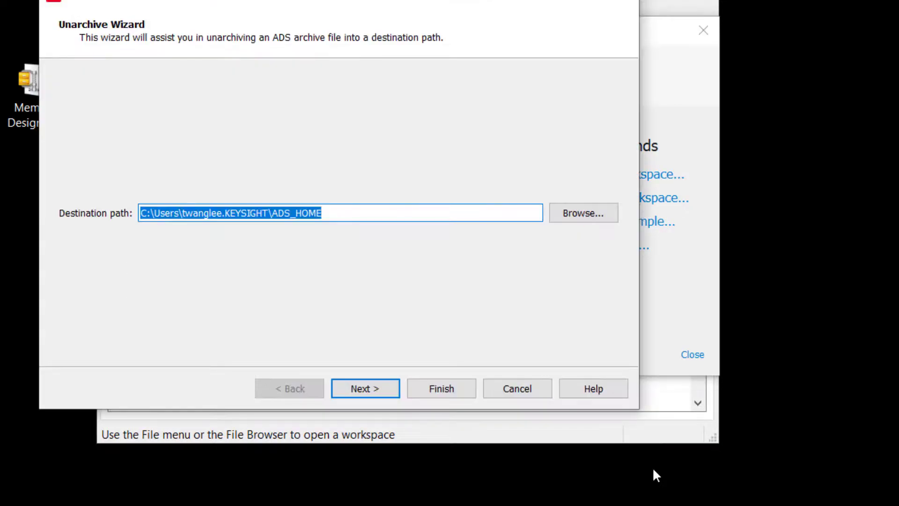
pyautogui.click(579, 216)
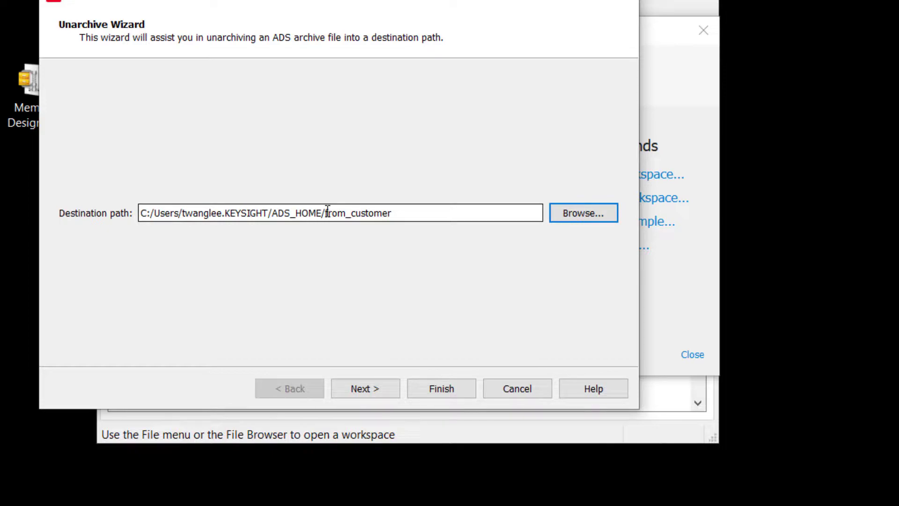
pyautogui.click(388, 389)
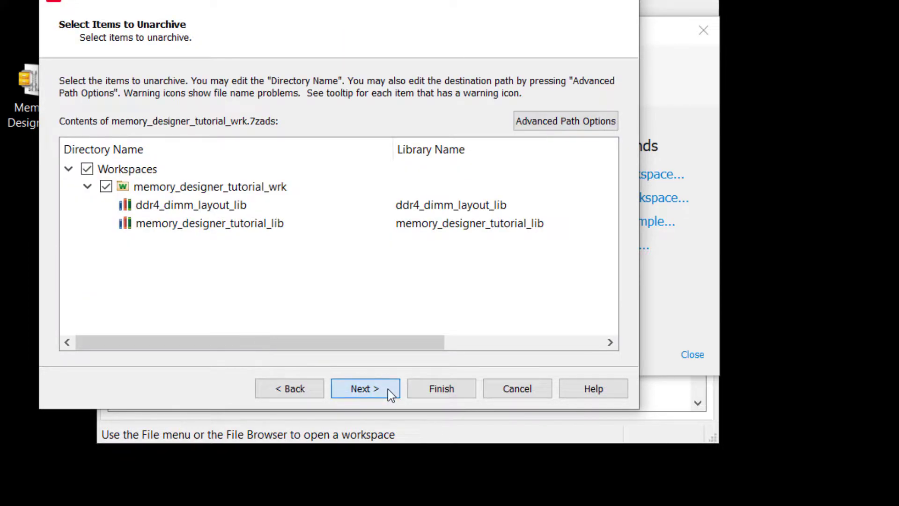
pyautogui.click(388, 388)
pyautogui.click(387, 388)
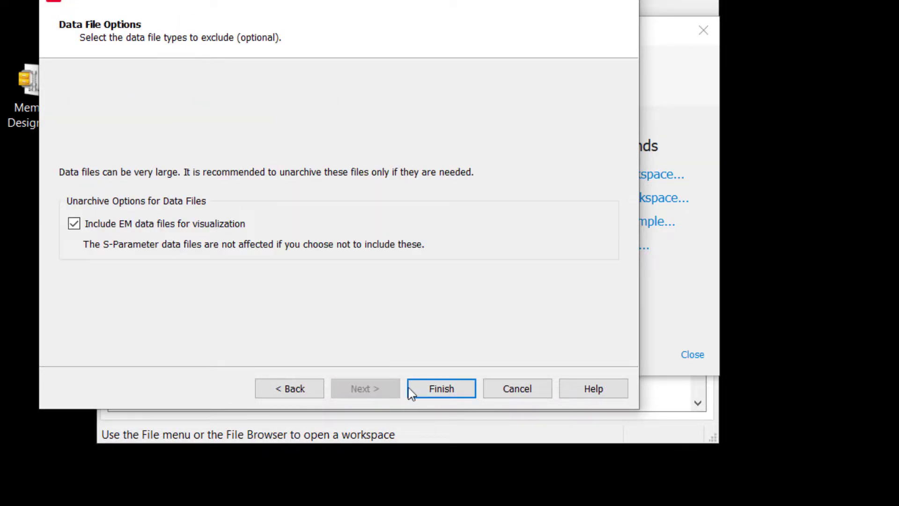
pyautogui.click(432, 390)
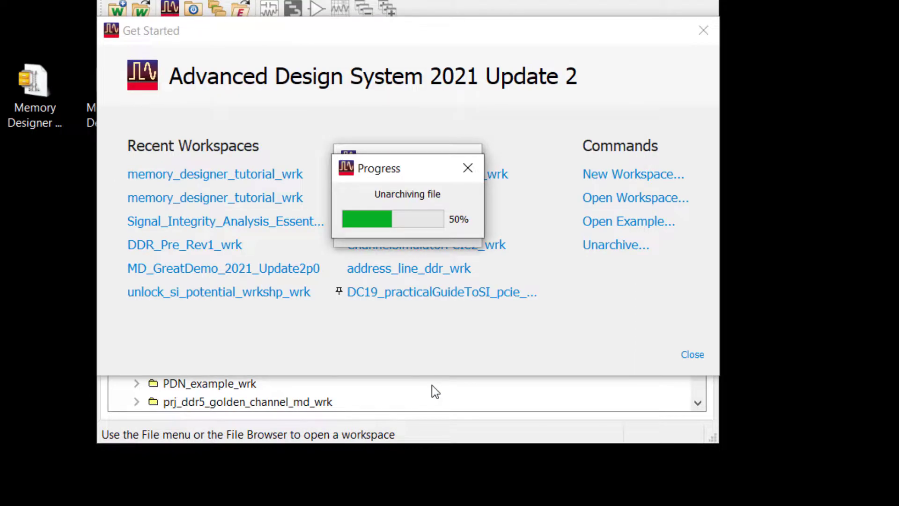
pyautogui.click(451, 230)
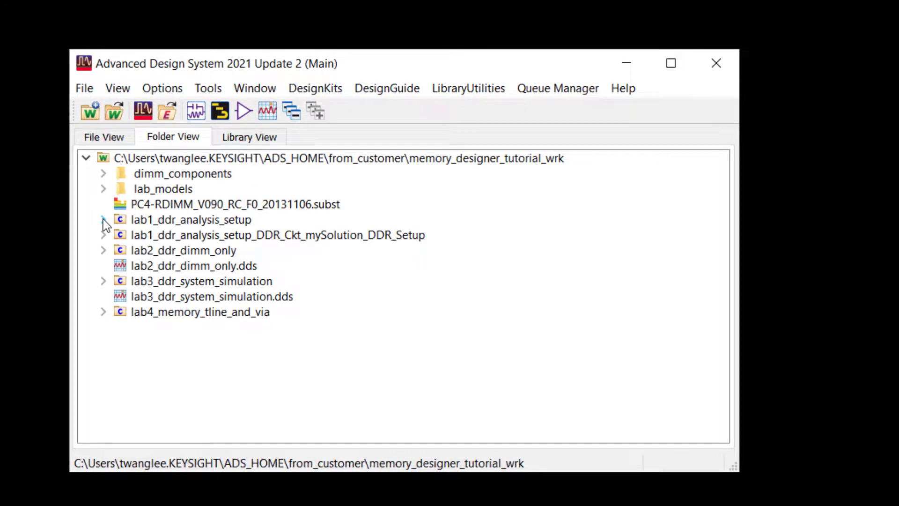
# Expand lab1_ddr_analysis_setup in Folder View and open its layout view
pyautogui.click(103, 219)
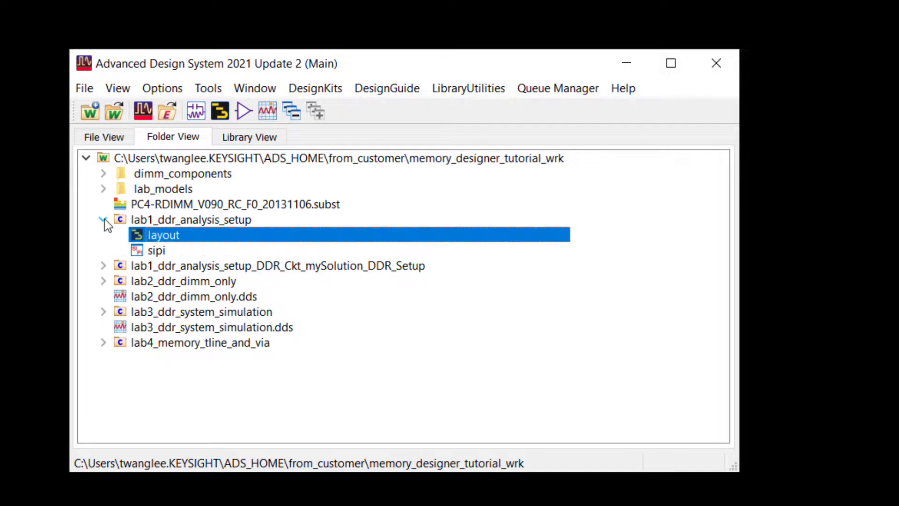
pyautogui.doubleClick(173, 238)
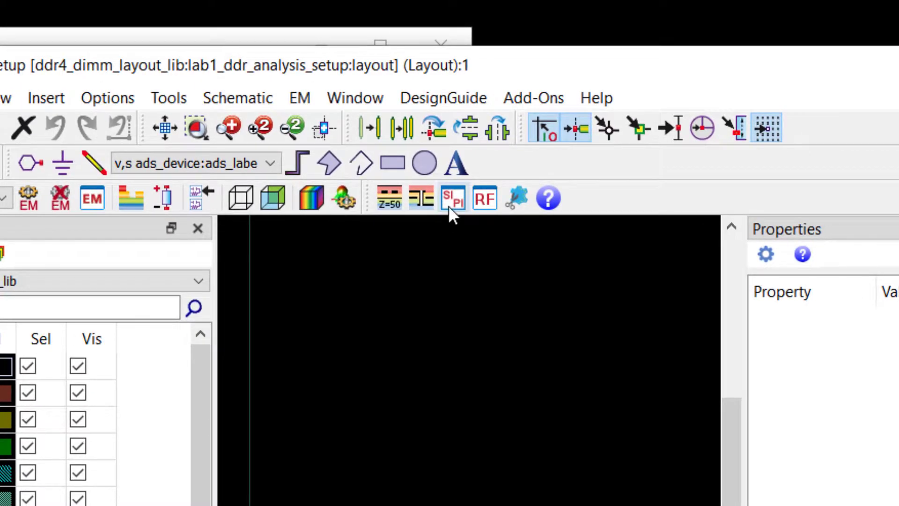
# Launch SIPro/PIPro on the layout and confirm Show Beta Functionality in its Options
pyautogui.click(449, 206)
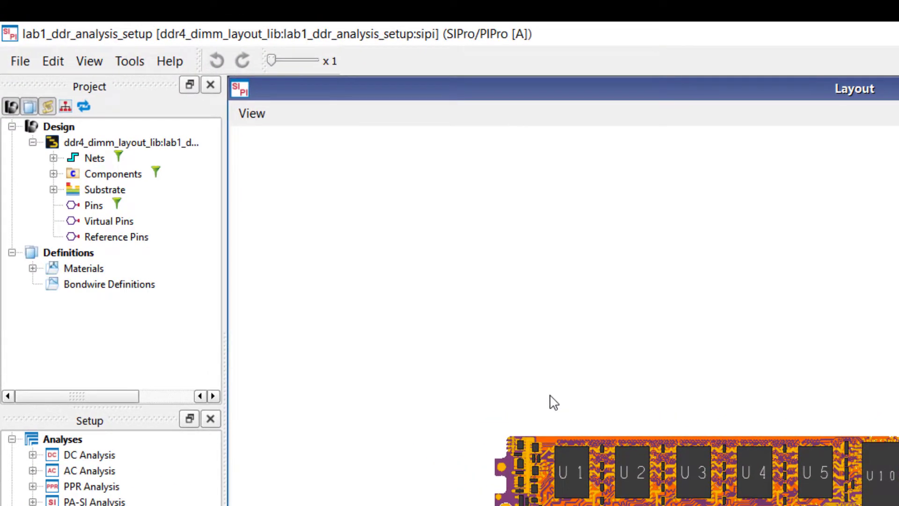
pyautogui.click(139, 63)
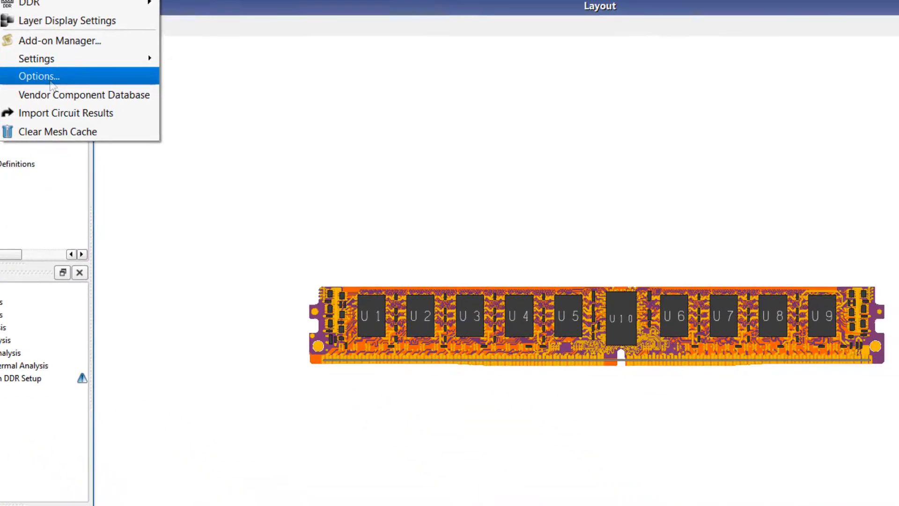
pyautogui.click(174, 180)
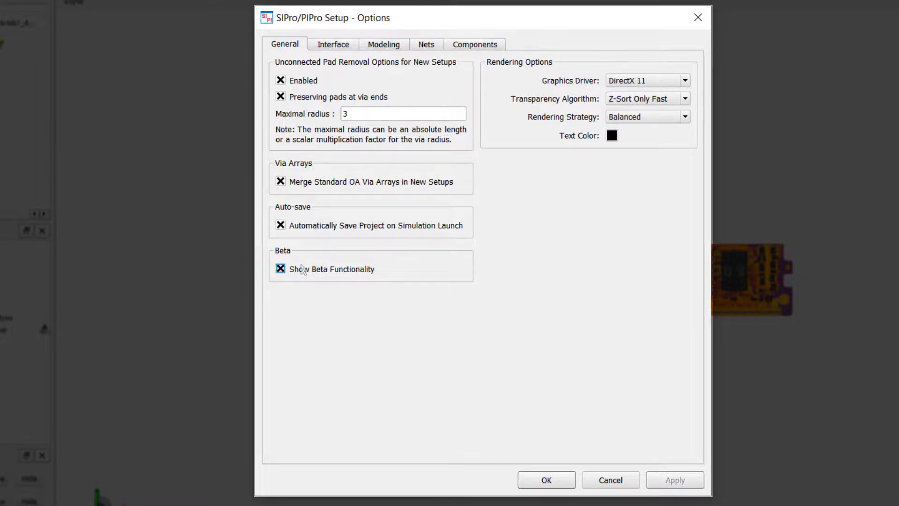
pyautogui.click(546, 480)
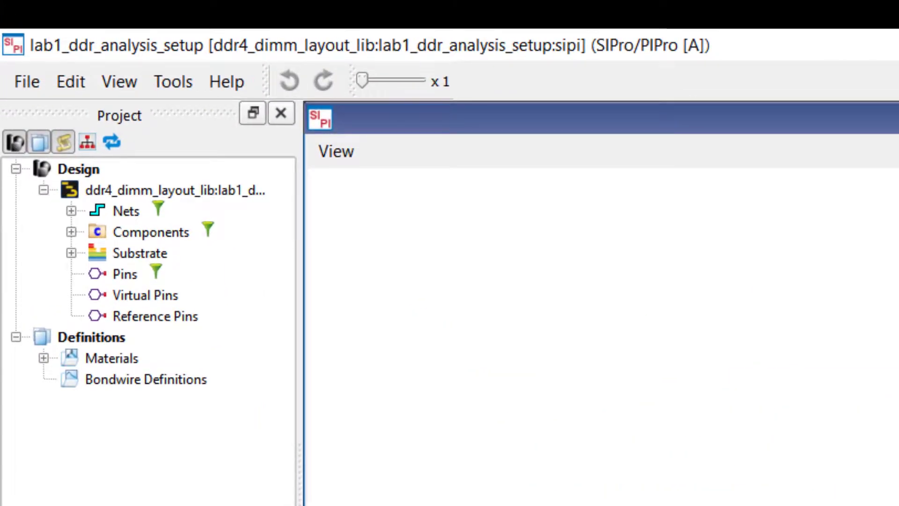
# Open Tools > DDR > DDR Setup and zoom the board in on U1 and the edge connector
pyautogui.click(79, 35)
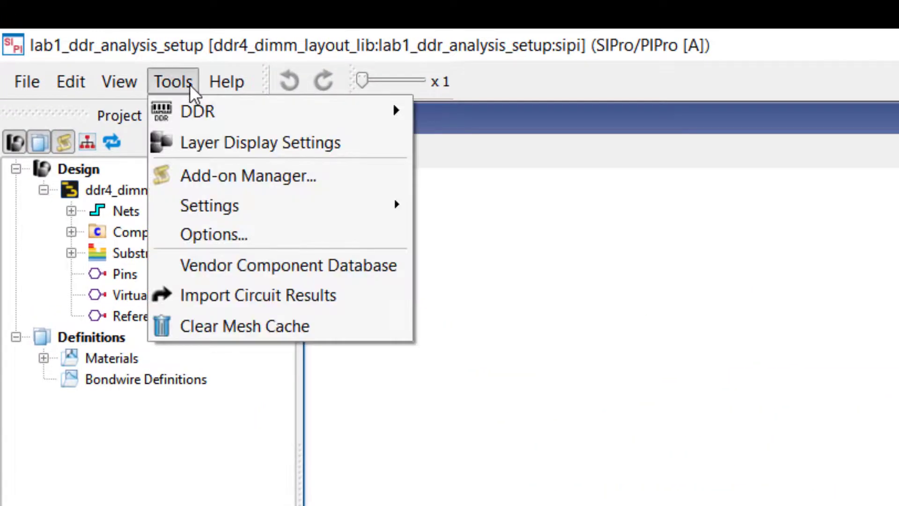
pyautogui.moveTo(195, 116)
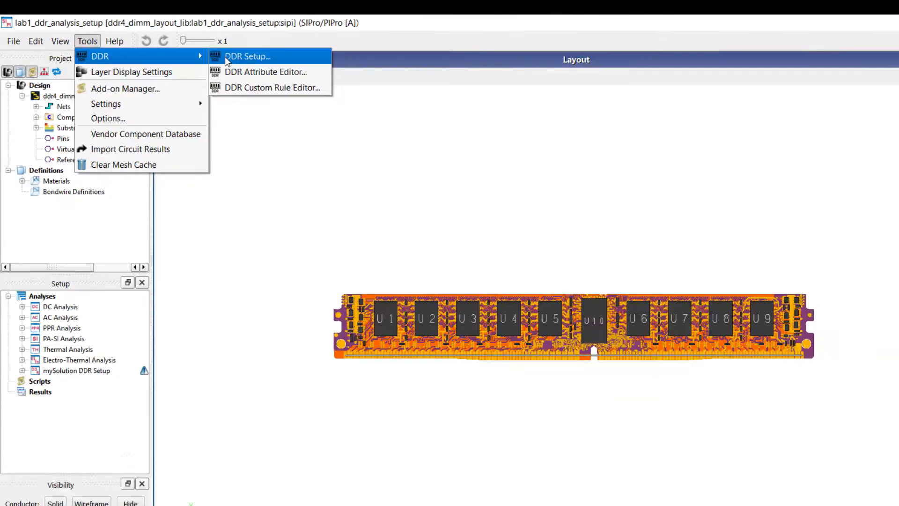
pyautogui.click(449, 121)
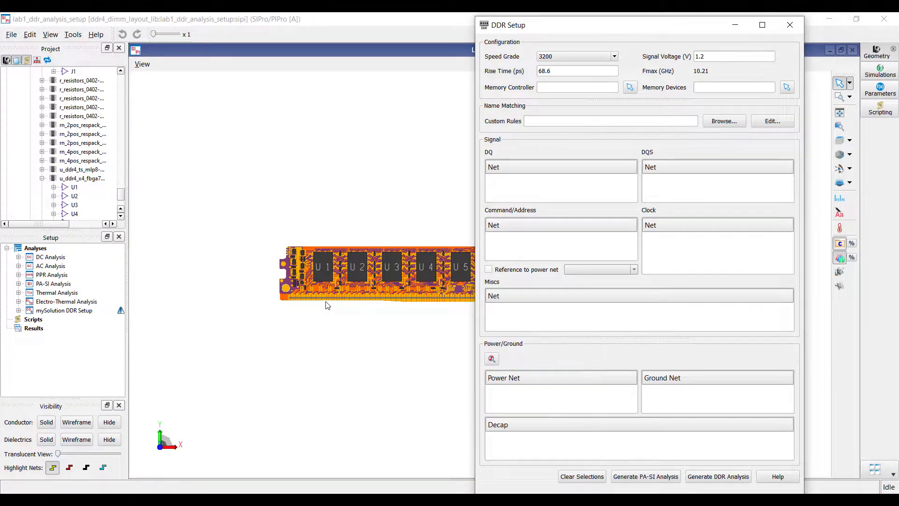
pyautogui.scroll(3, 336, 291)
pyautogui.scroll(4, 336, 290)
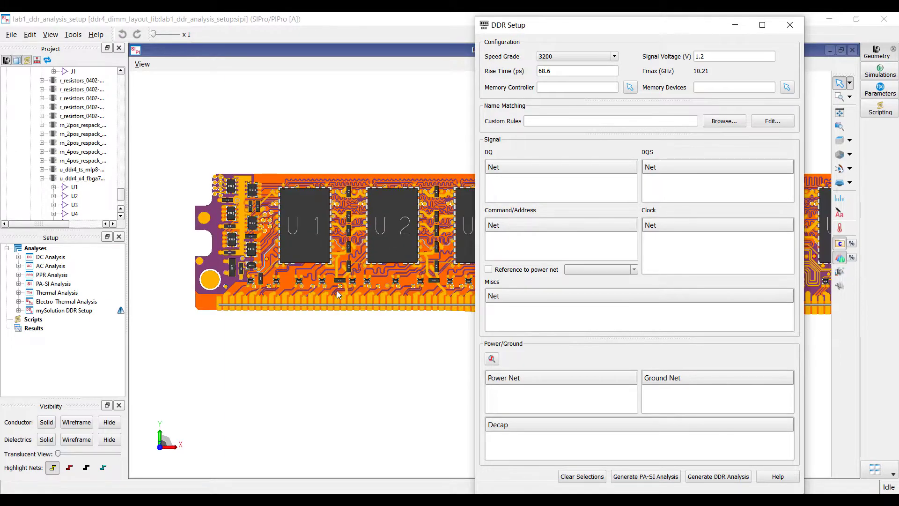
pyautogui.scroll(2, 293, 251)
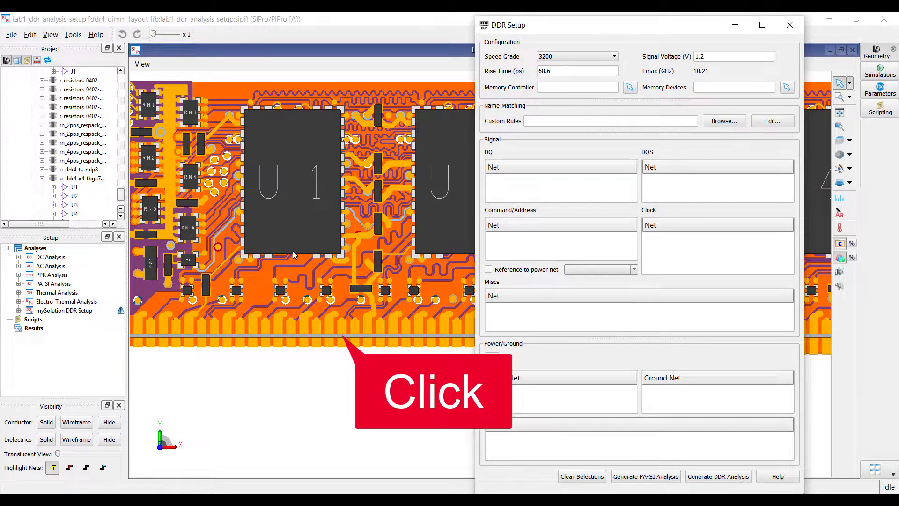
# Assign J1 as the memory controller and U1 as the first memory device
pyautogui.click(306, 335)
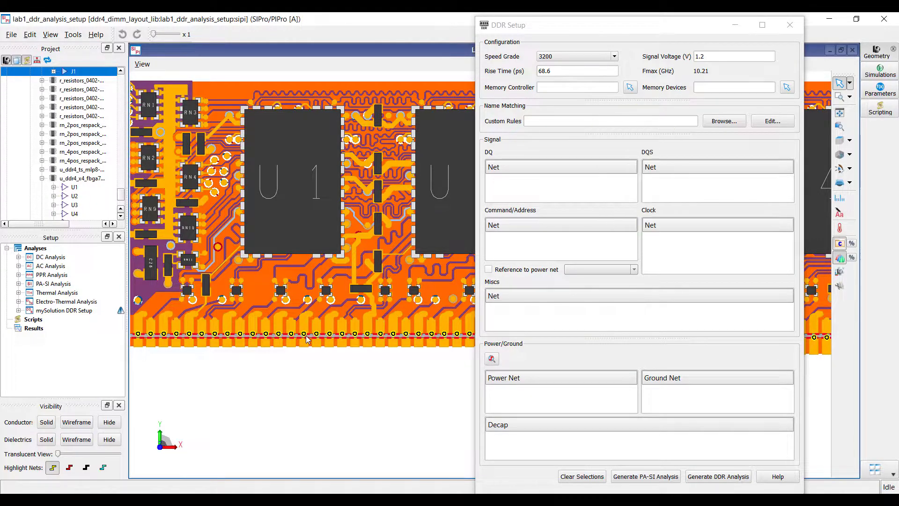
pyautogui.click(631, 90)
pyautogui.click(630, 90)
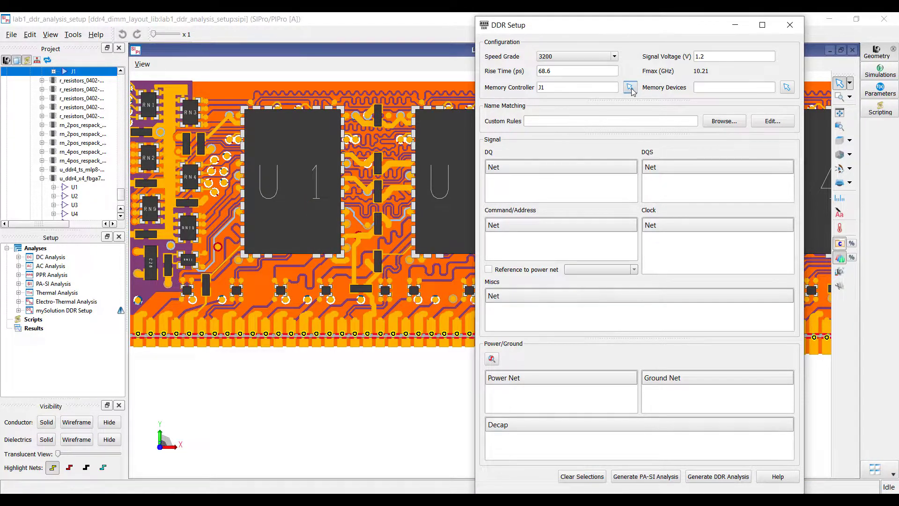
pyautogui.click(324, 147)
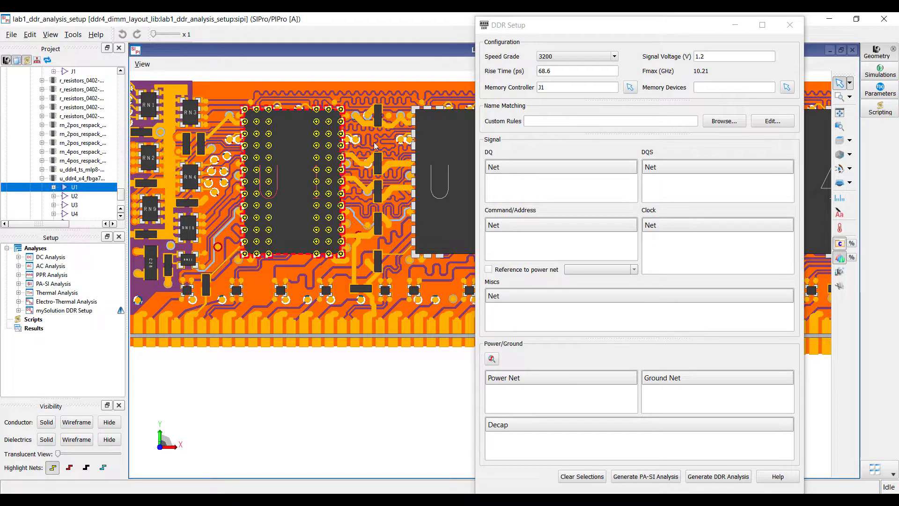
pyautogui.click(788, 89)
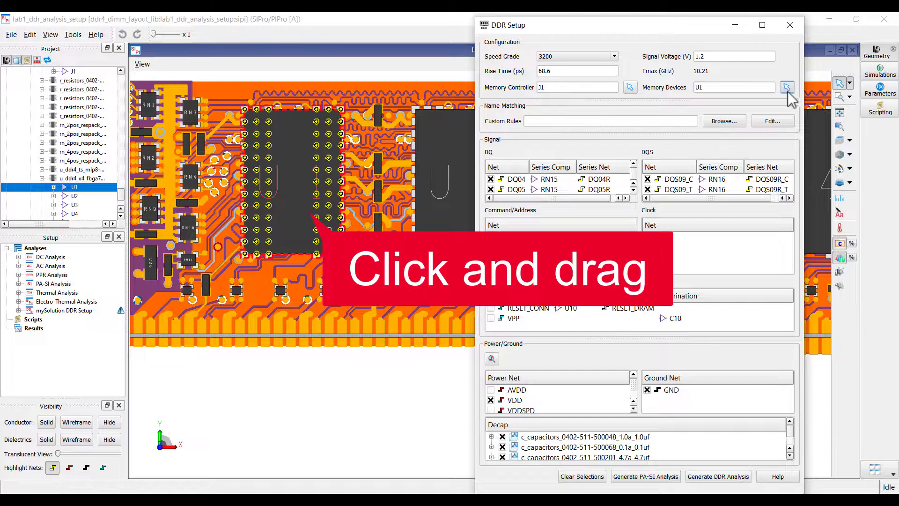
# Add U19 as a second memory device and generate the DDR Setup analysis
pyautogui.moveTo(289, 198); pyautogui.dragTo(272, 269)
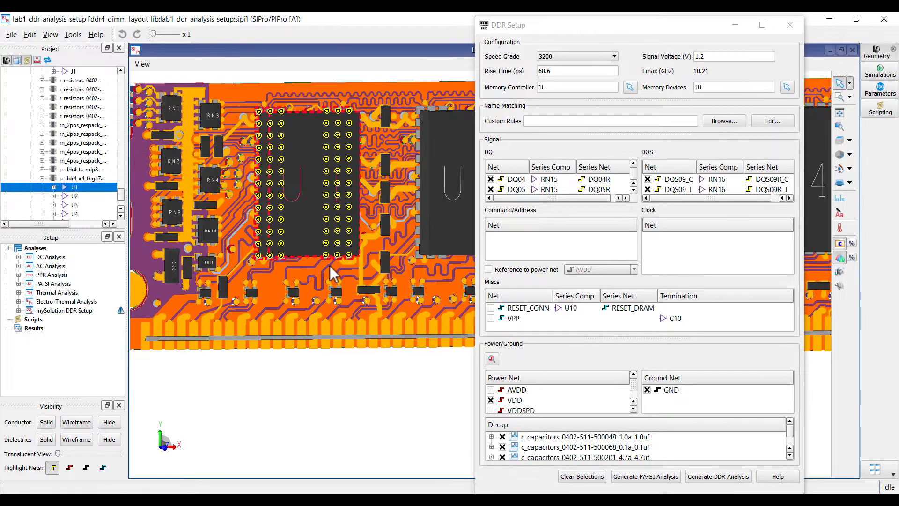
pyautogui.moveTo(333, 273); pyautogui.dragTo(699, 267)
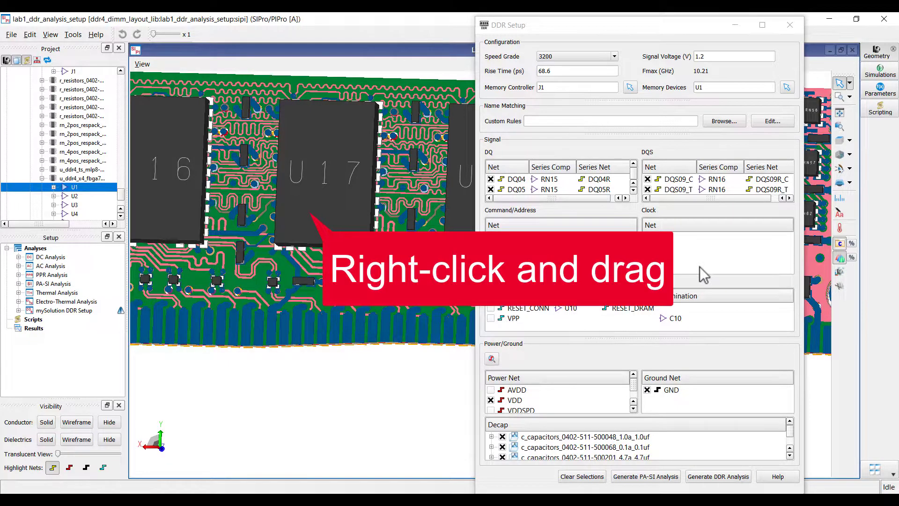
pyautogui.moveTo(360, 232); pyautogui.dragTo(206, 237)
pyautogui.moveTo(384, 224); pyautogui.dragTo(239, 232)
pyautogui.click(365, 221)
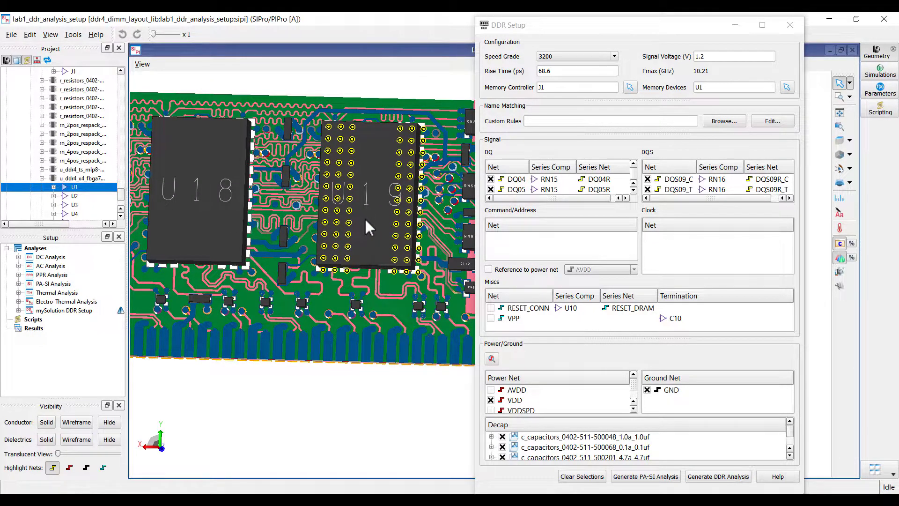
pyautogui.click(793, 90)
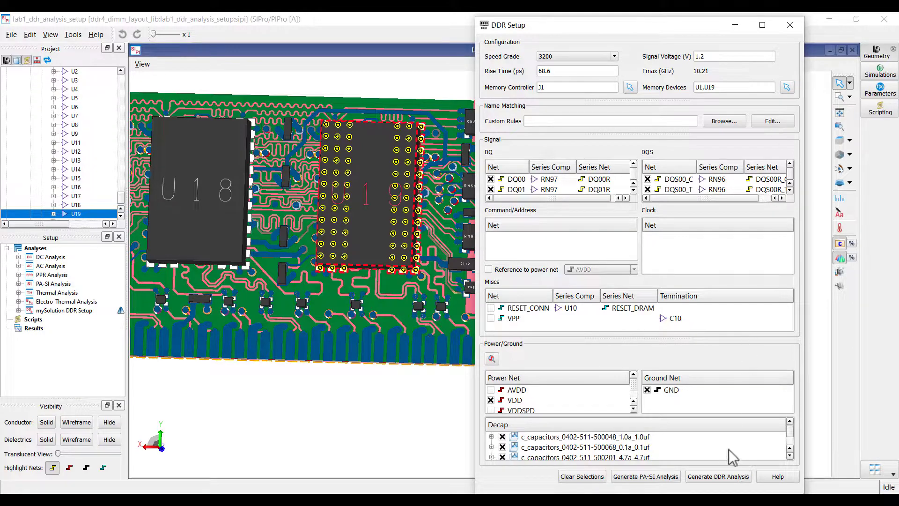
pyautogui.click(723, 474)
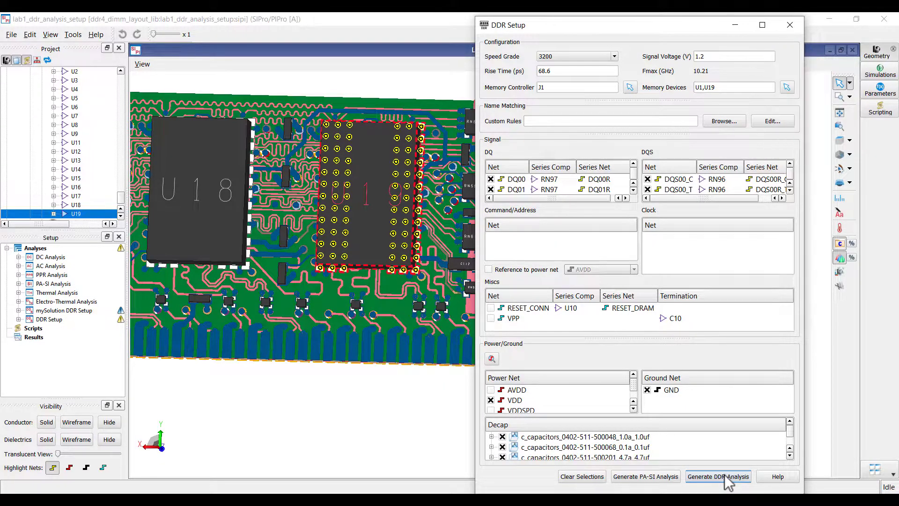
pyautogui.click(790, 25)
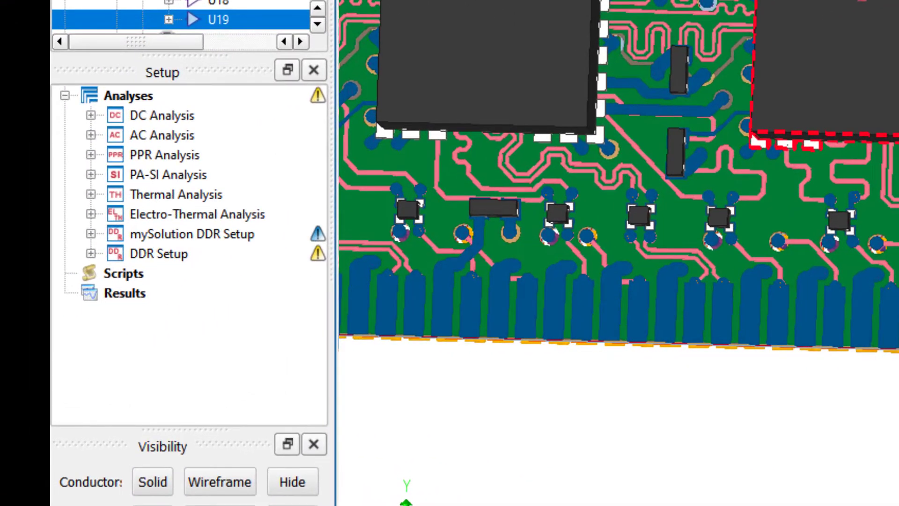
# Open the rn_2pos_respack component model and mark it as an arrayed component
pyautogui.click(91, 253)
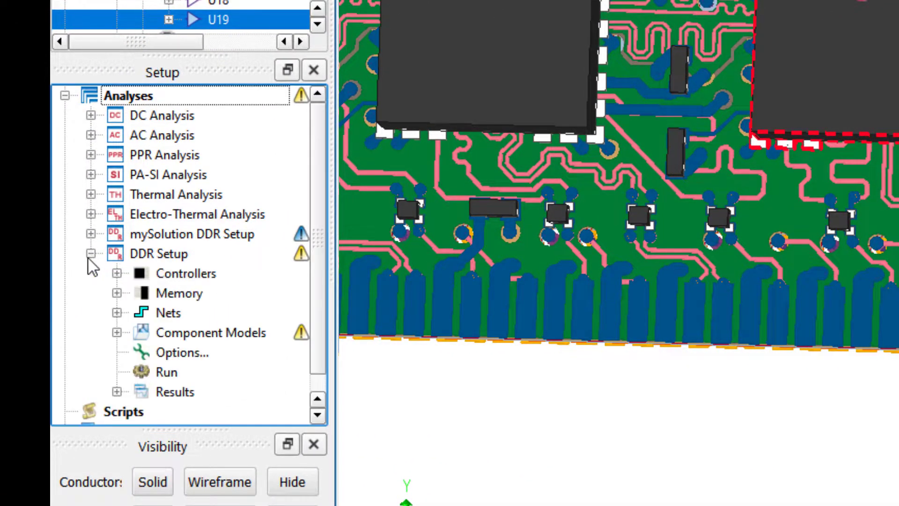
pyautogui.click(117, 334)
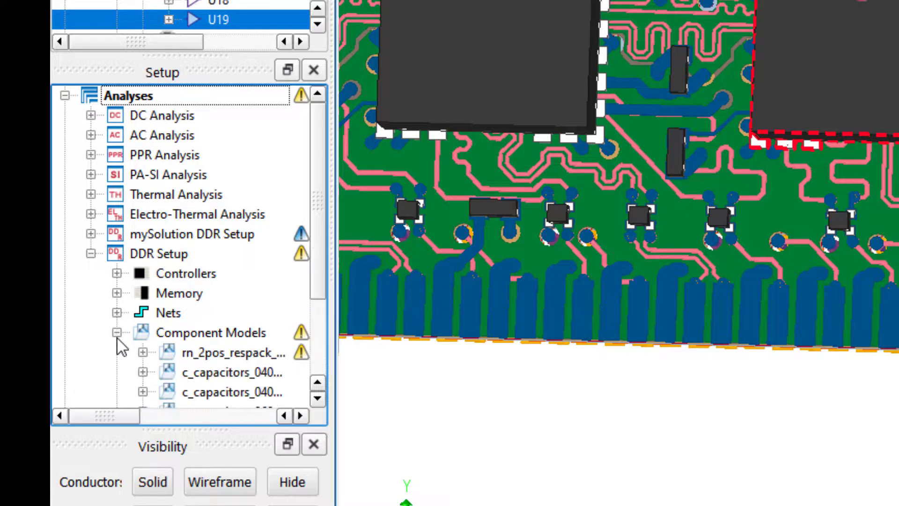
pyautogui.doubleClick(199, 354)
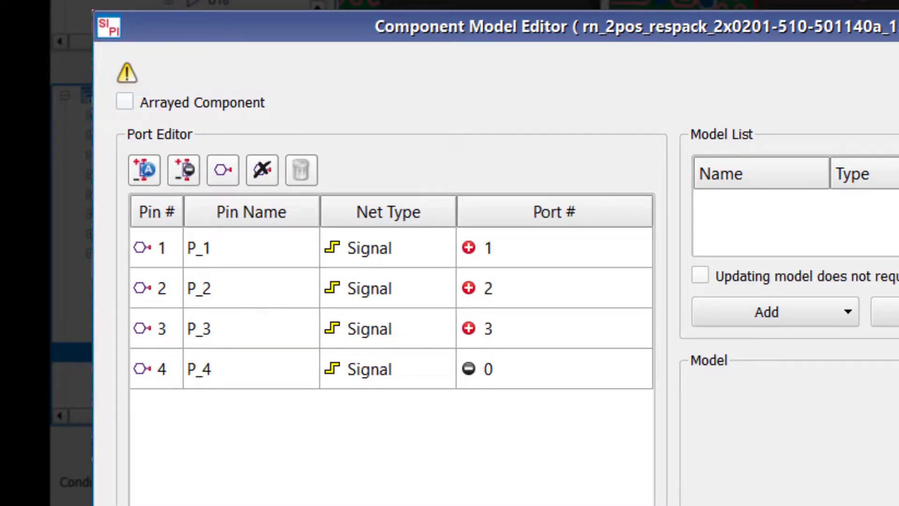
pyautogui.click(136, 102)
# Renumber pin P_3 to port -2 and pin P_4 to port -1
pyautogui.click(538, 332)
pyautogui.click(538, 332)
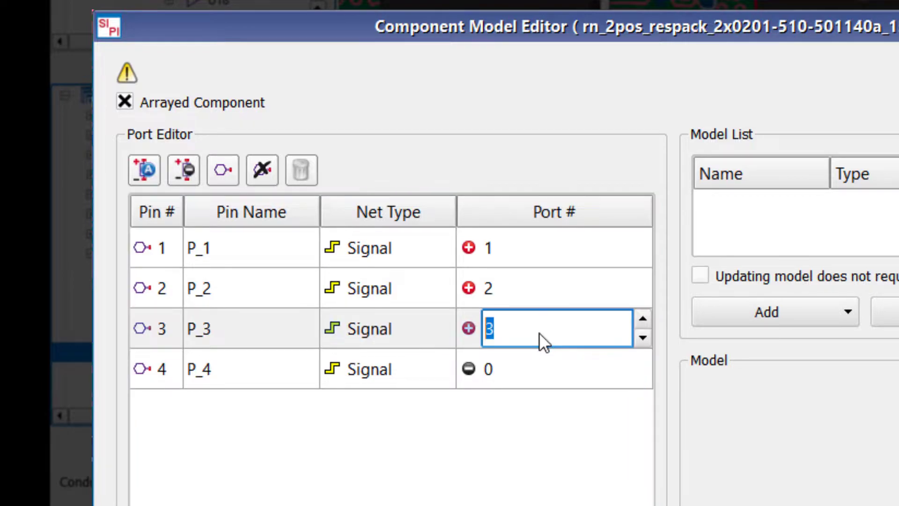
pyautogui.write('-2')
pyautogui.press('Return')
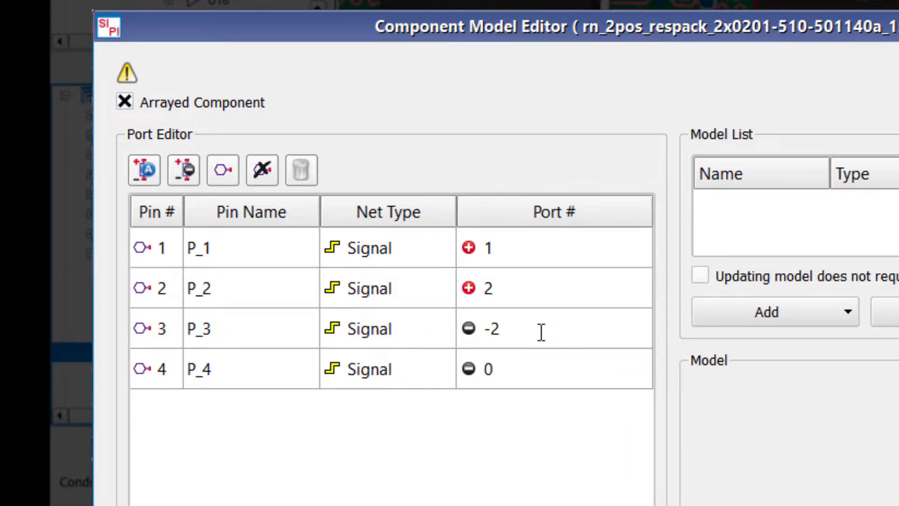
pyautogui.click(504, 367)
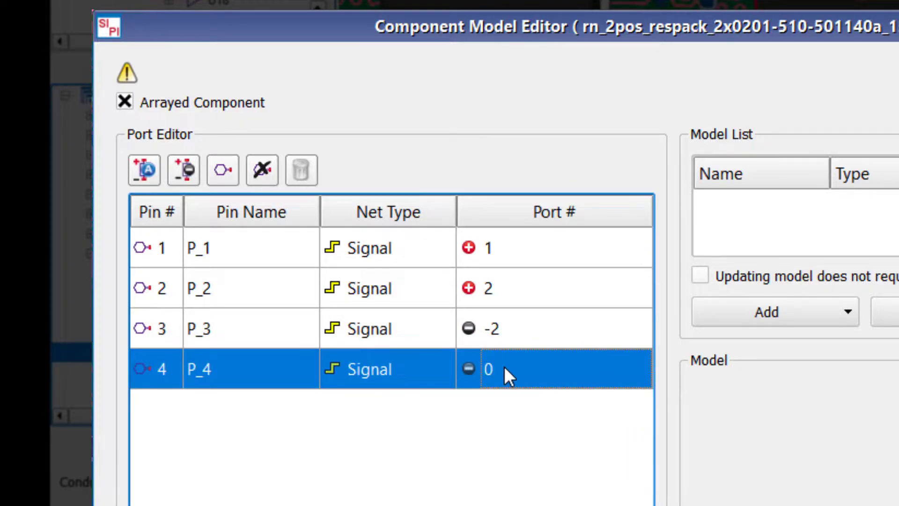
pyautogui.click(504, 366)
pyautogui.write('-1')
pyautogui.press('Return')
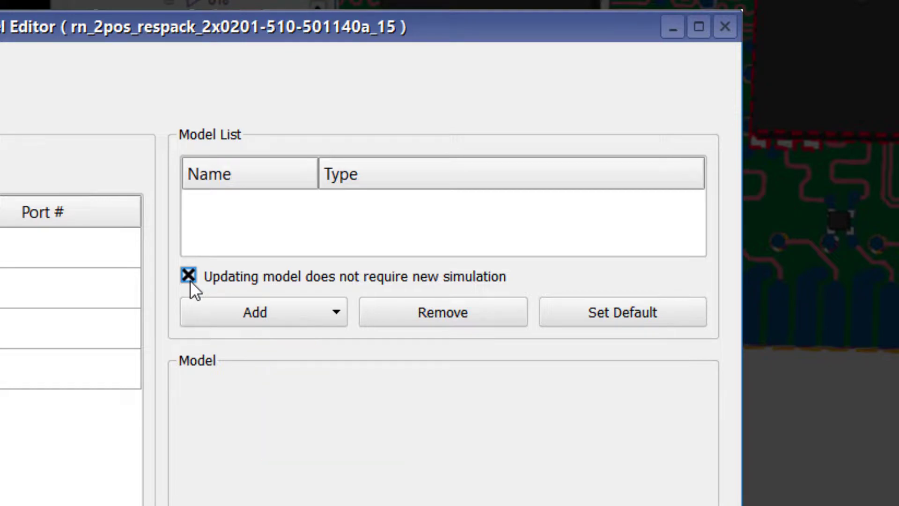
# Add a lumped model with 30 Ohm resistance and finish editing the model
pyautogui.click(310, 313)
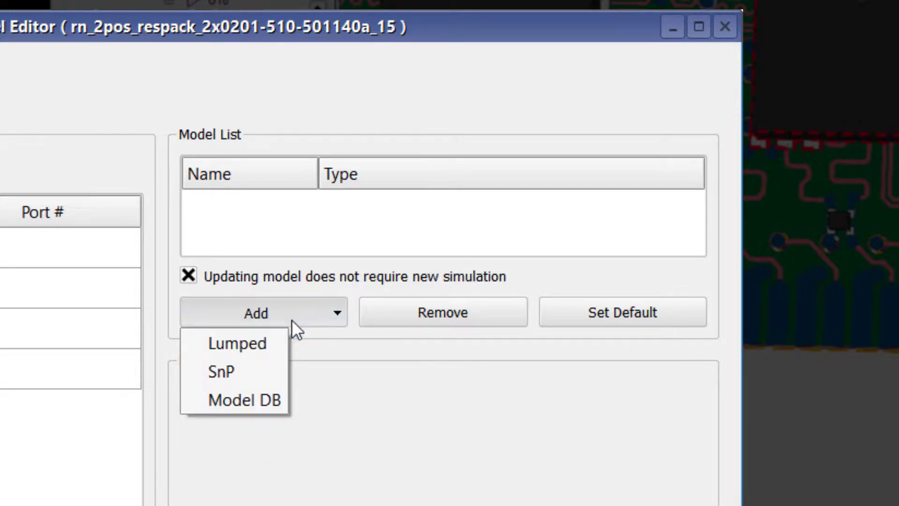
pyautogui.click(270, 344)
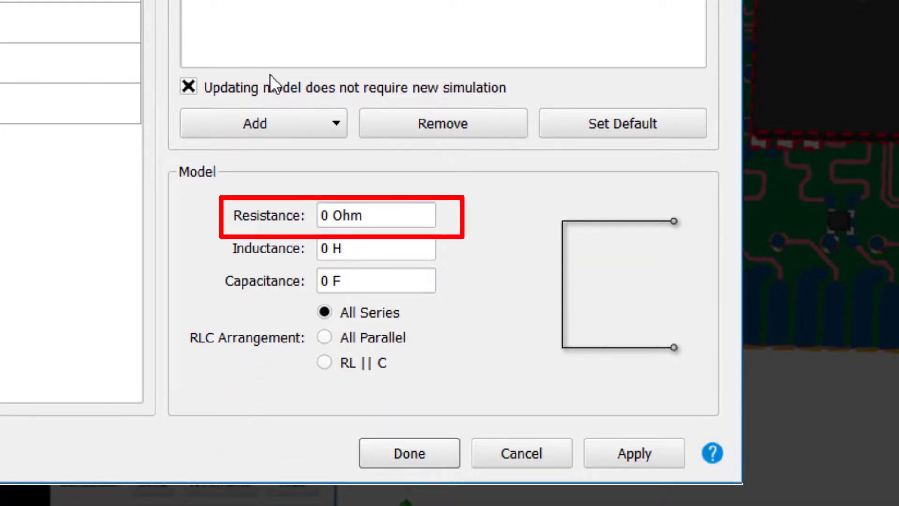
pyautogui.click(324, 215)
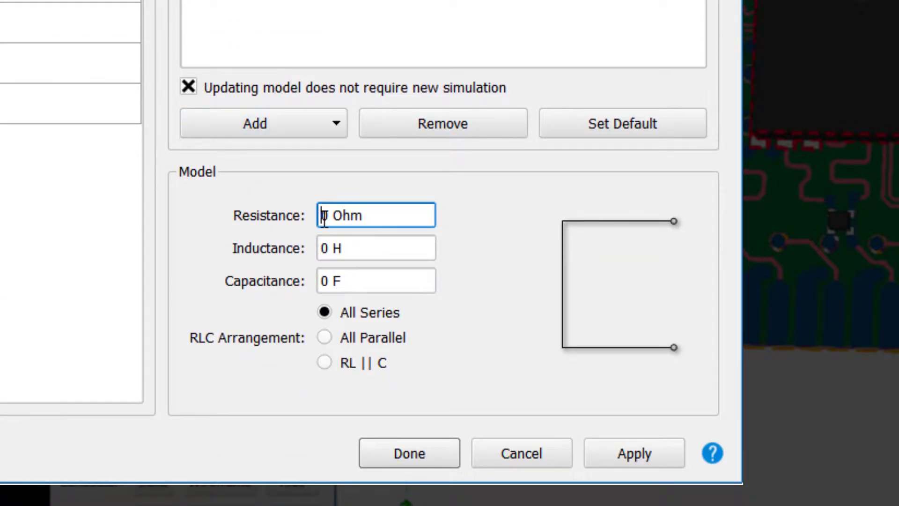
pyautogui.write('3')
pyautogui.press('Return')
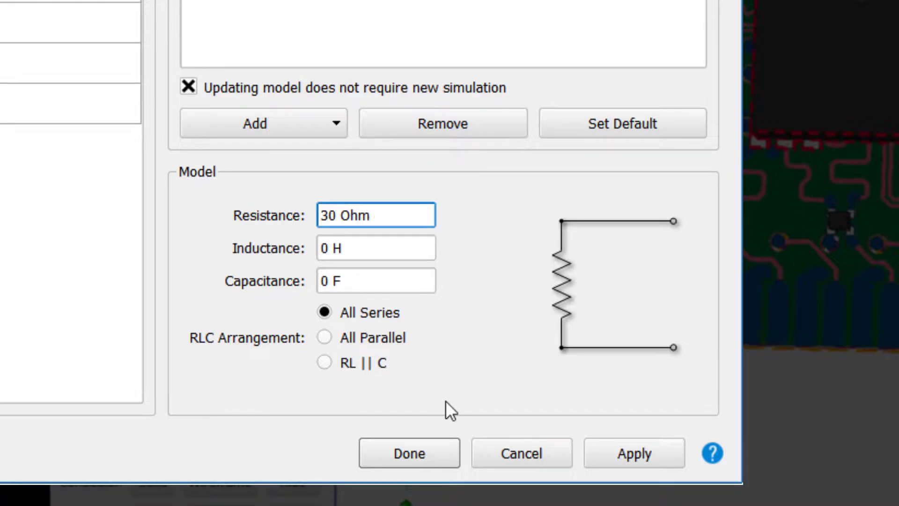
pyautogui.click(433, 445)
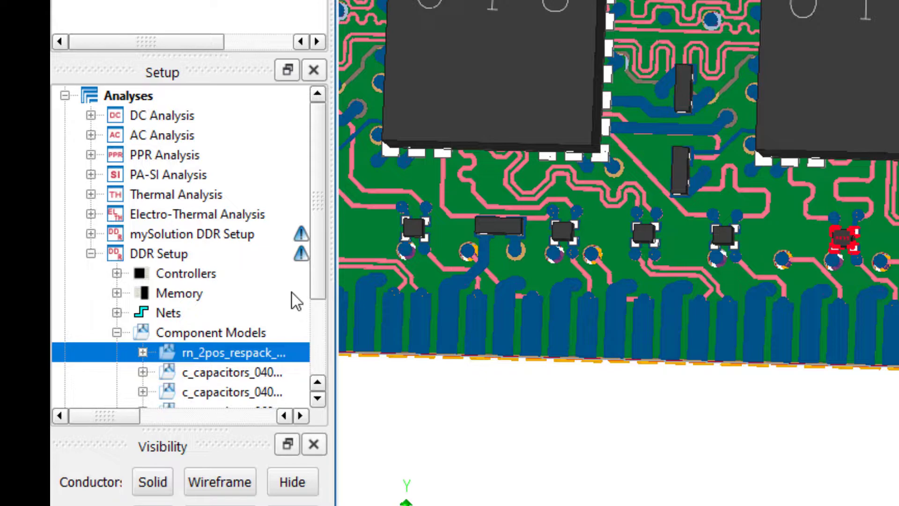
# Launch the DDR Setup simulation from its Run item and expand the mySolution DDR Setup analysis
pyautogui.scroll(-2, 292, 293)
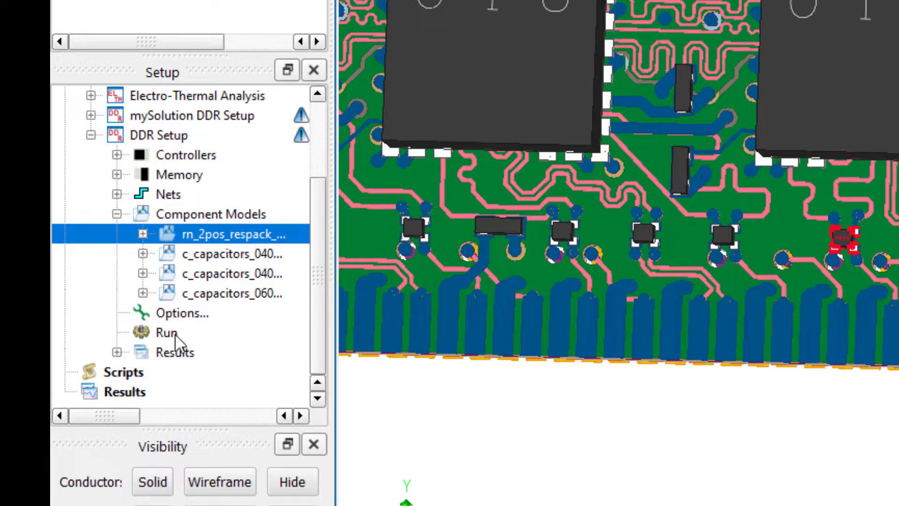
pyautogui.click(173, 333)
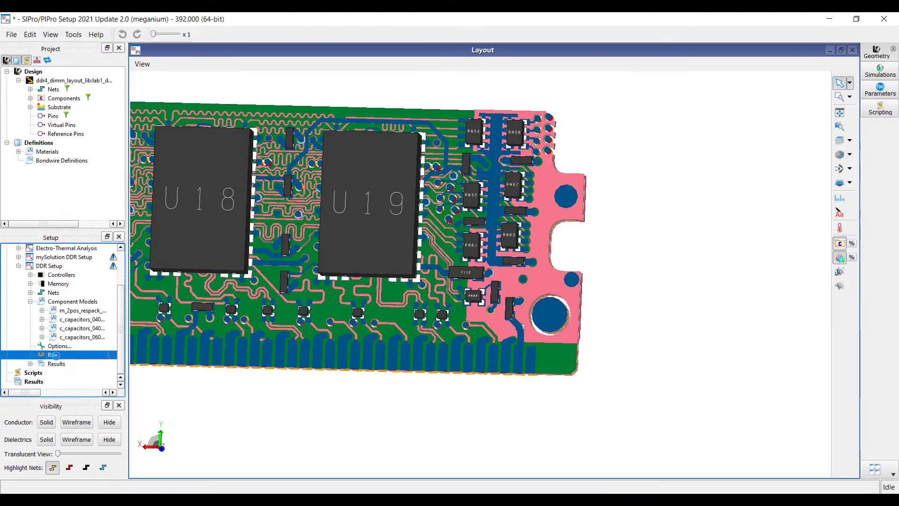
pyautogui.doubleClick(54, 355)
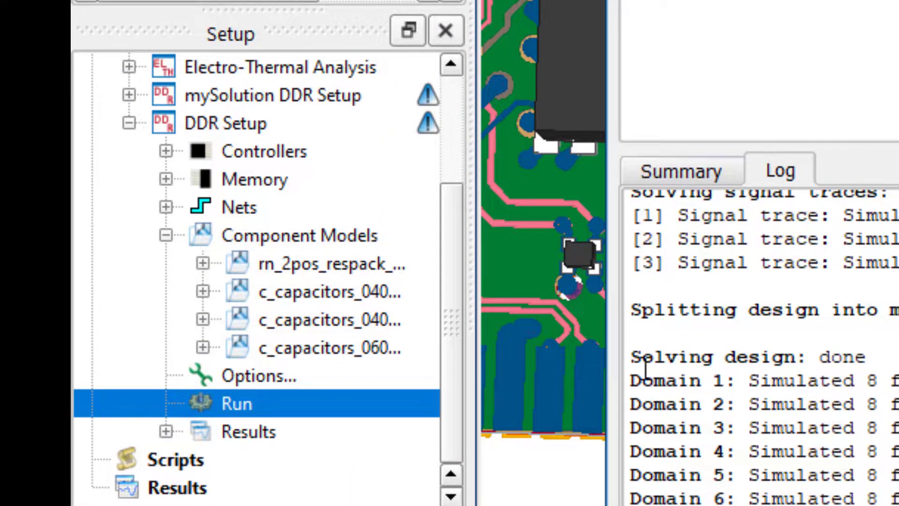
pyautogui.click(130, 96)
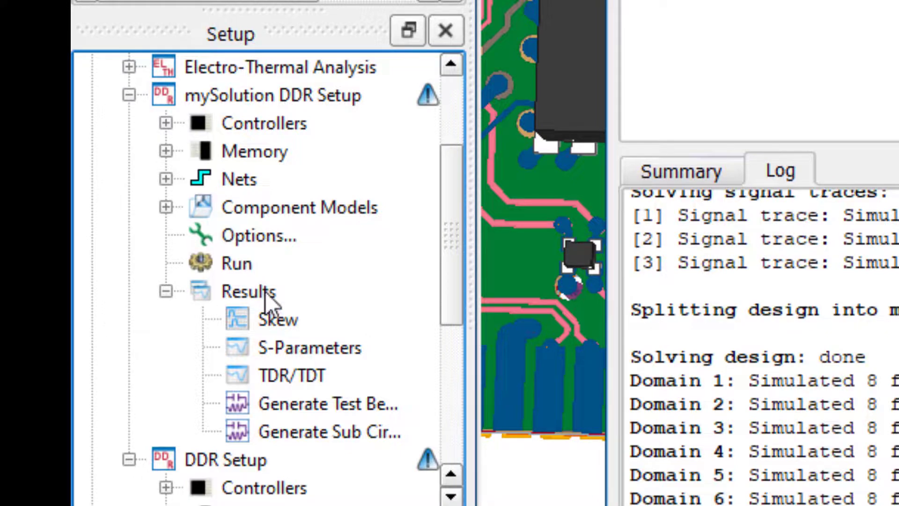
# Generate the mySolution DDR Setup sub-circuit, overwriting the existing schematics, then close the schematic window
pyautogui.click(308, 430)
pyautogui.moveTo(467, 299); pyautogui.dragTo(577, 304)
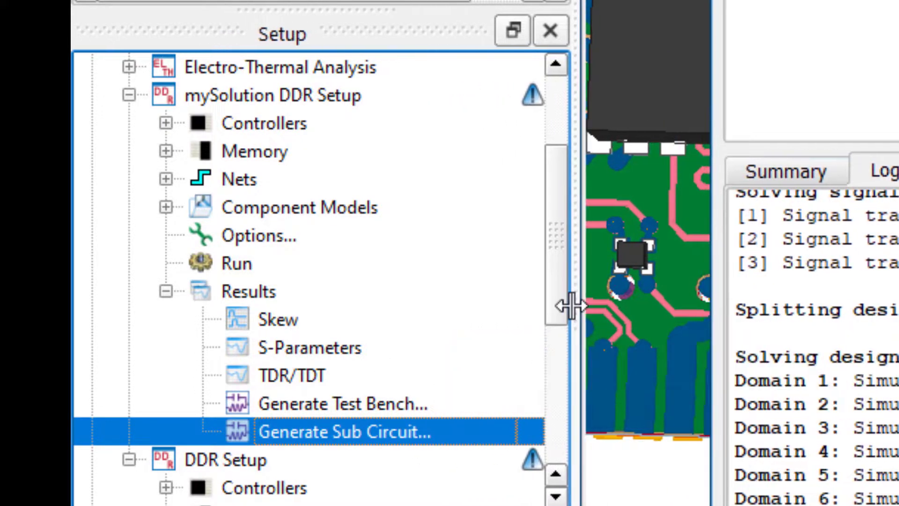
pyautogui.doubleClick(395, 427)
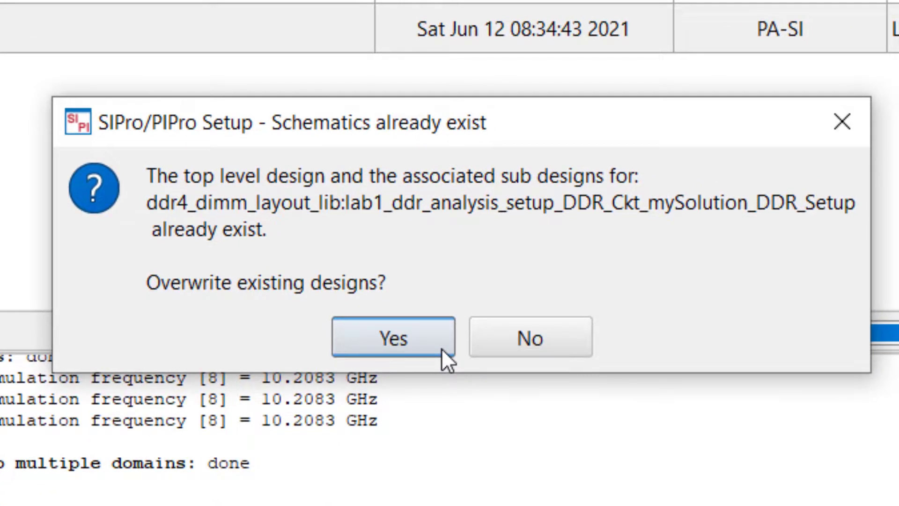
pyautogui.click(441, 347)
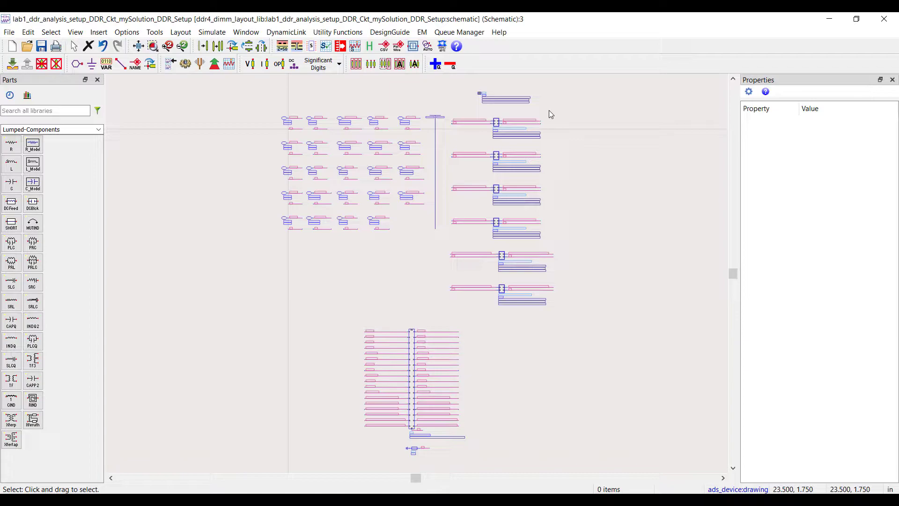
pyautogui.scroll(5, 547, 110)
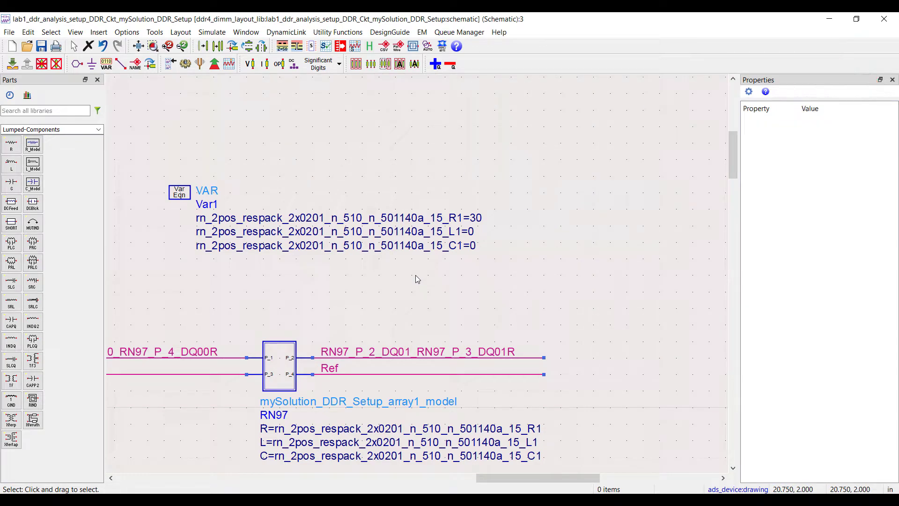
pyautogui.click(892, 22)
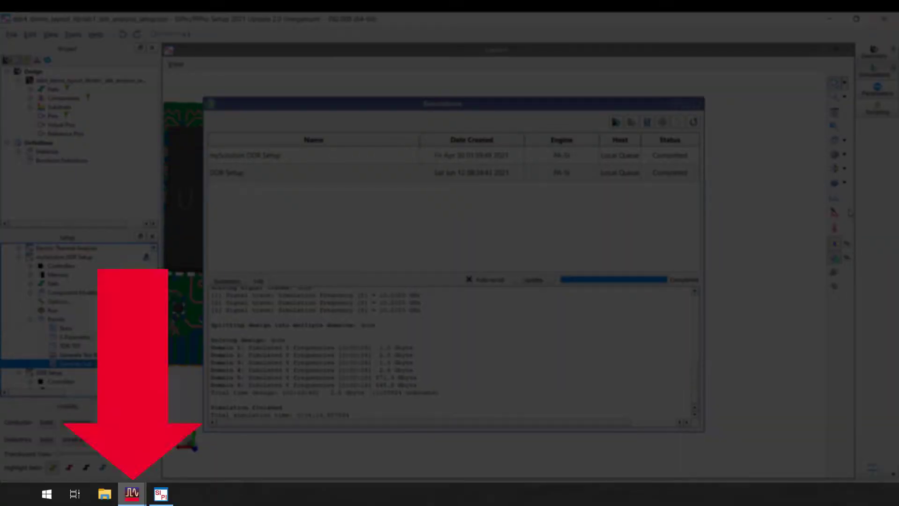
# Bring the ADS main window listing the lab1–lab4 libraries back to the front
pyautogui.moveTo(132, 493)
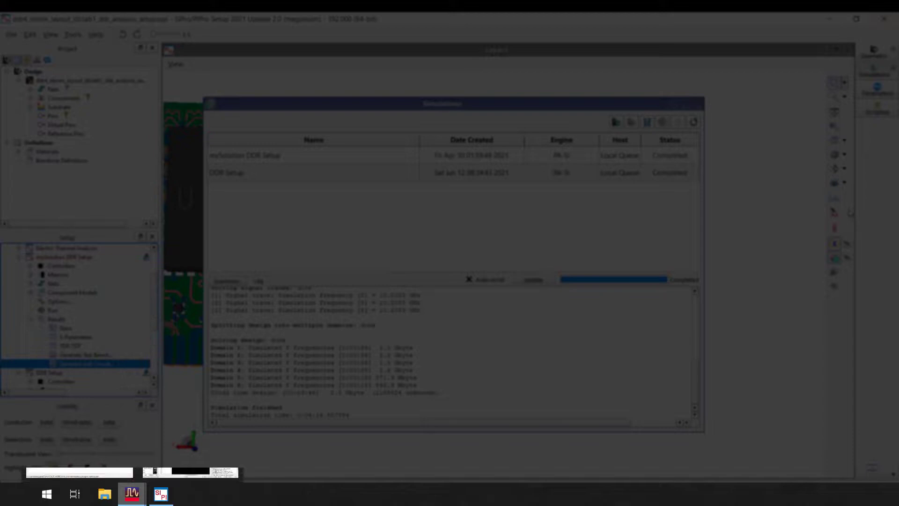
pyautogui.click(80, 444)
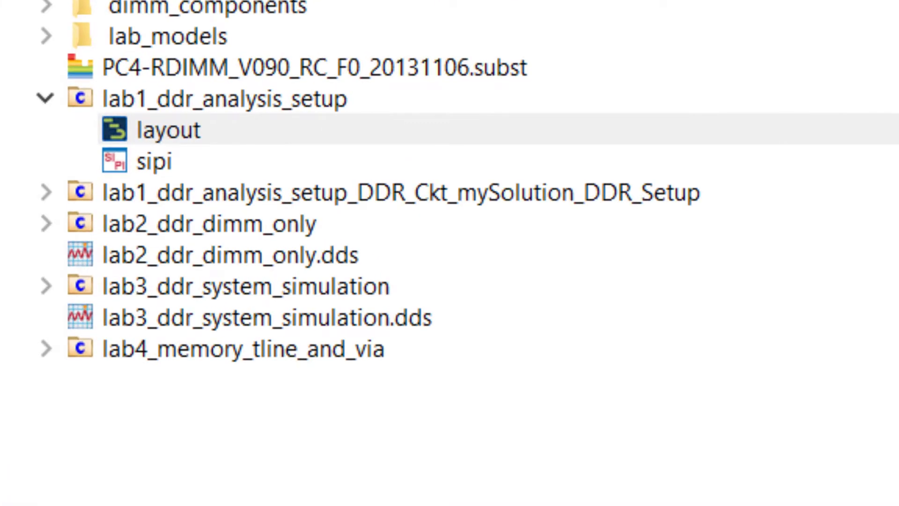
pyautogui.click(230, 276)
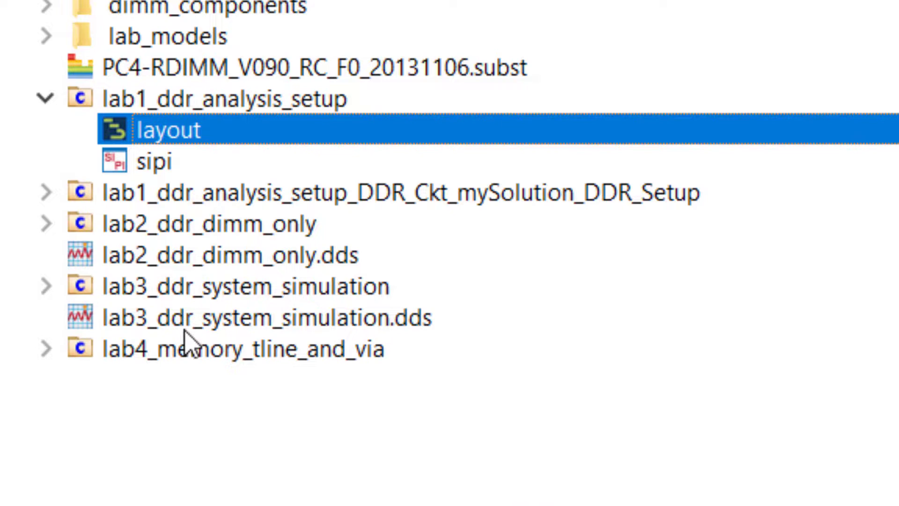
# Expand lab2_ddr_dimm_only in Folder View and open its schematic view
pyautogui.click(49, 225)
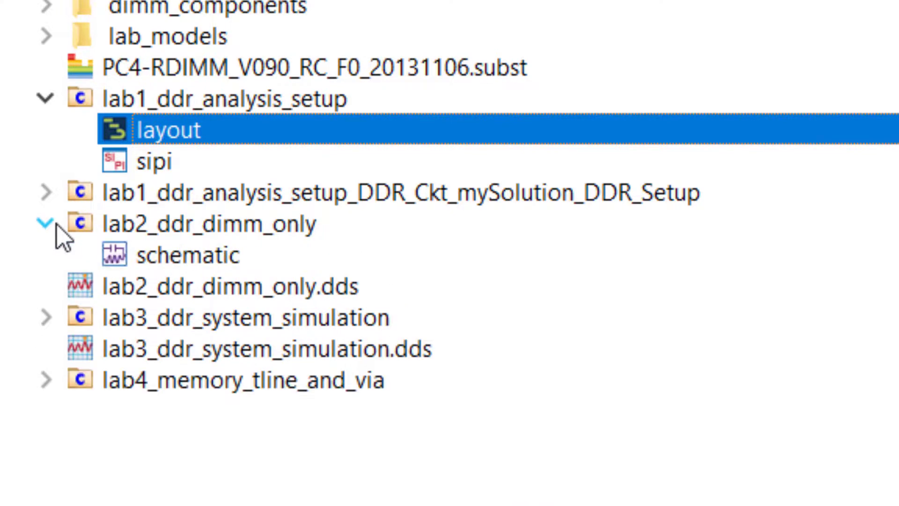
pyautogui.click(156, 263)
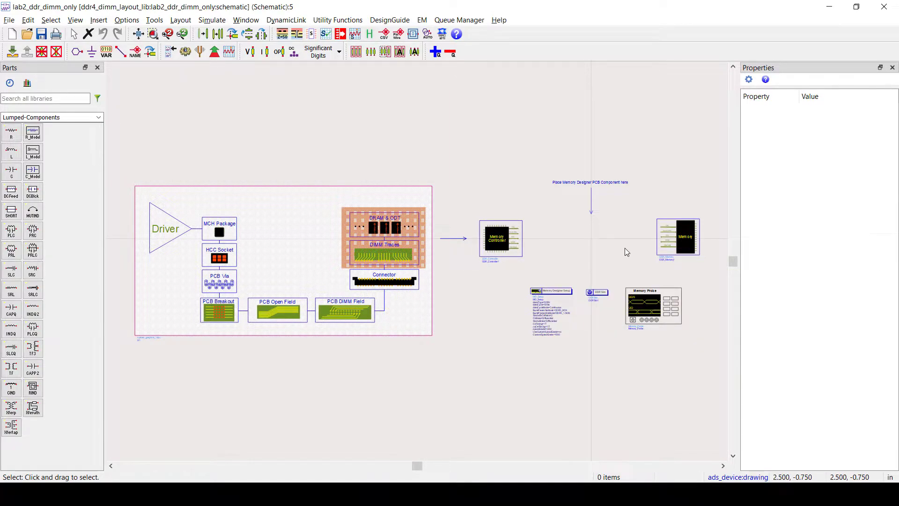
pyautogui.scroll(2, 624, 248)
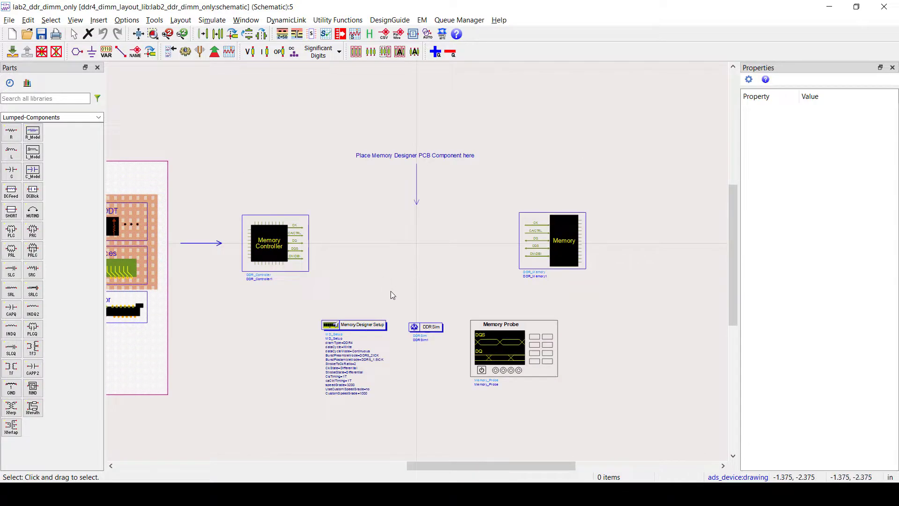
pyautogui.scroll(1, 422, 272)
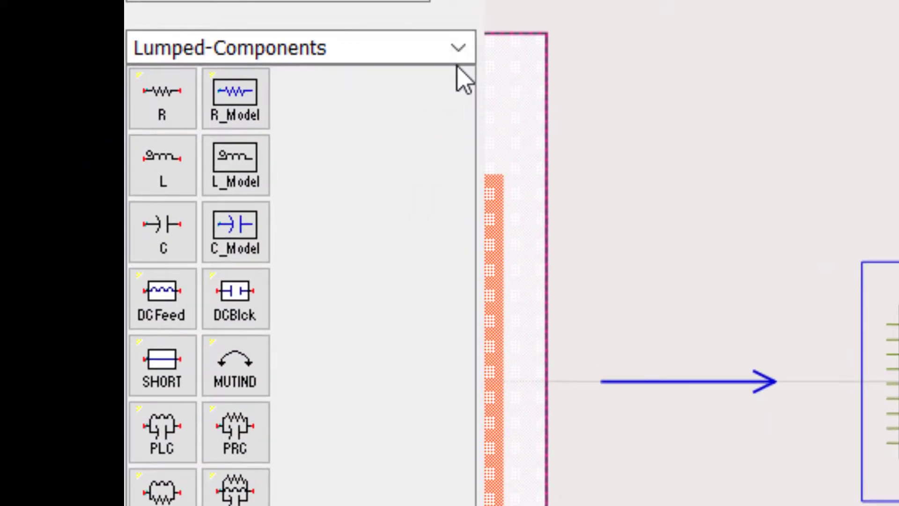
# Place one DDR_PCB component from the Simulation-Memory Designer palette between controller and memory
pyautogui.click(458, 60)
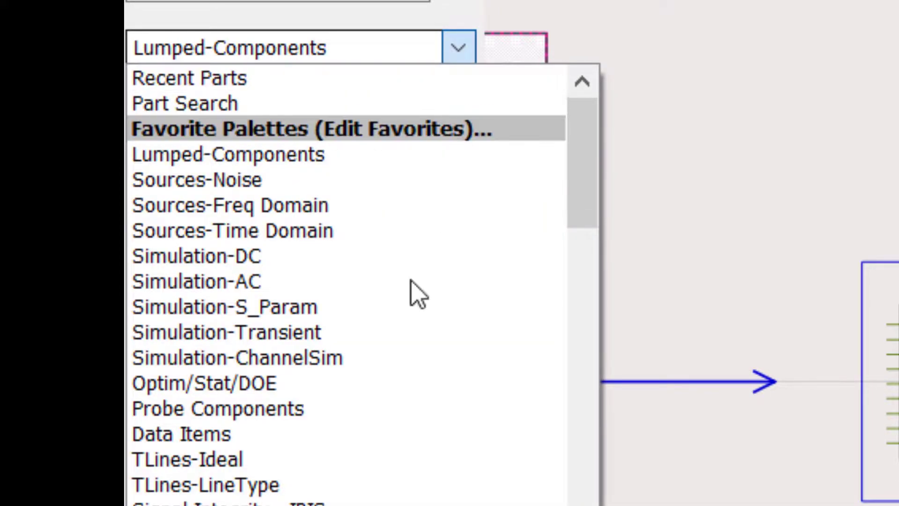
pyautogui.scroll(-2, 379, 388)
pyautogui.scroll(-9, 380, 389)
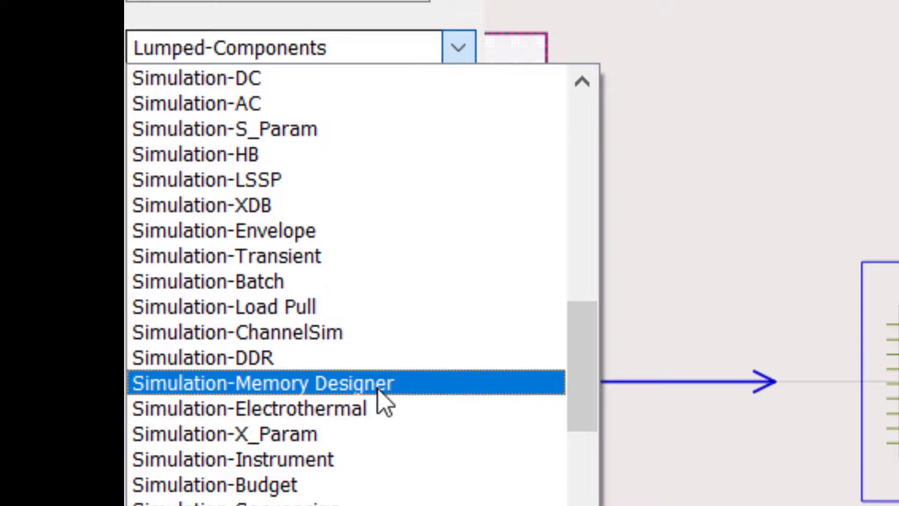
pyautogui.click(383, 383)
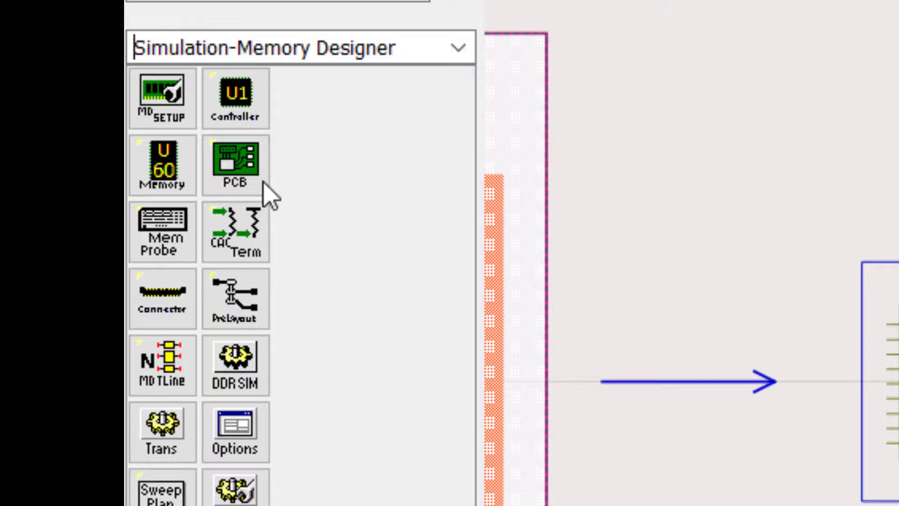
pyautogui.click(238, 182)
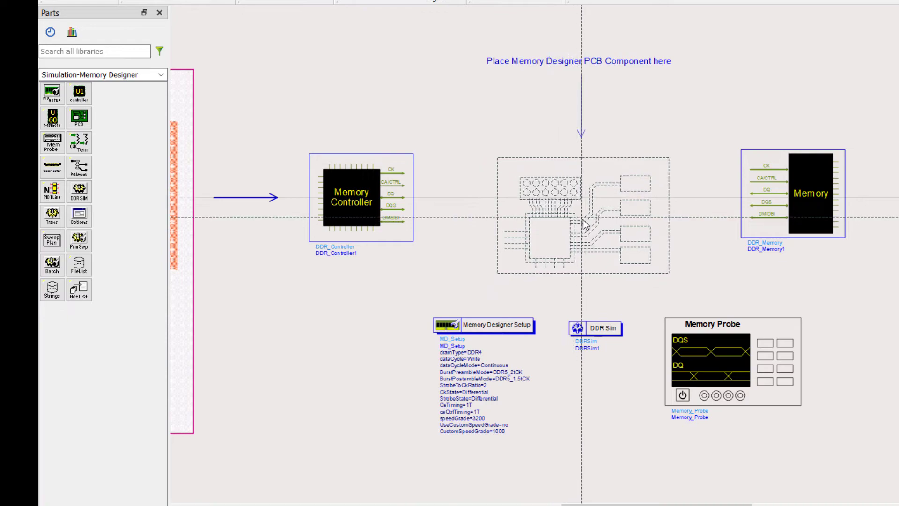
pyautogui.click(583, 220)
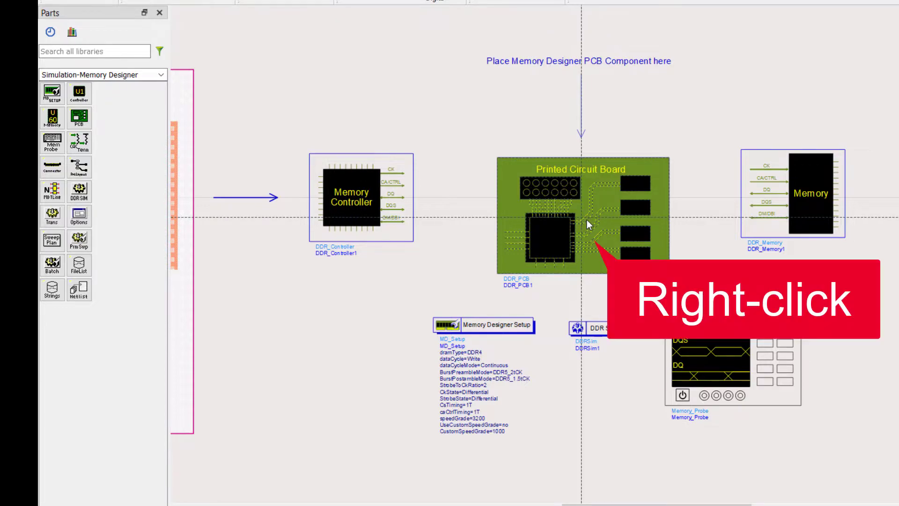
pyautogui.rightClick(586, 220)
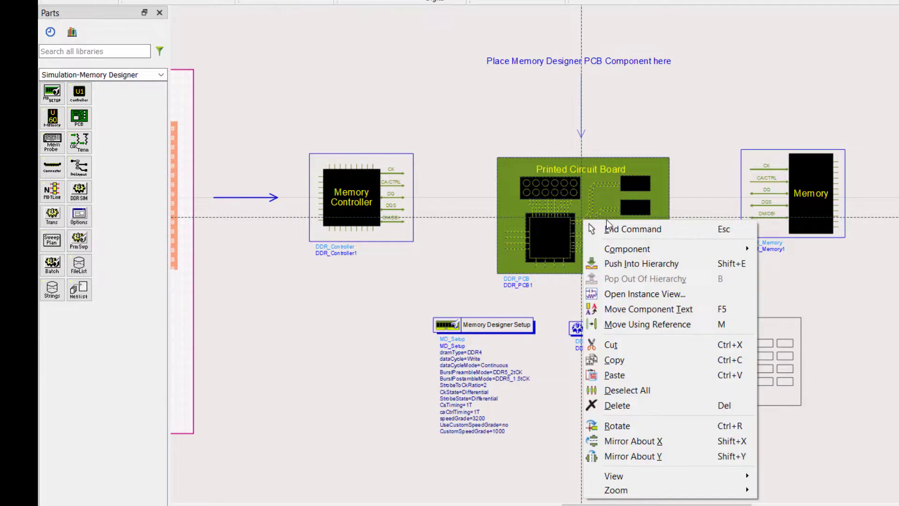
pyautogui.click(643, 229)
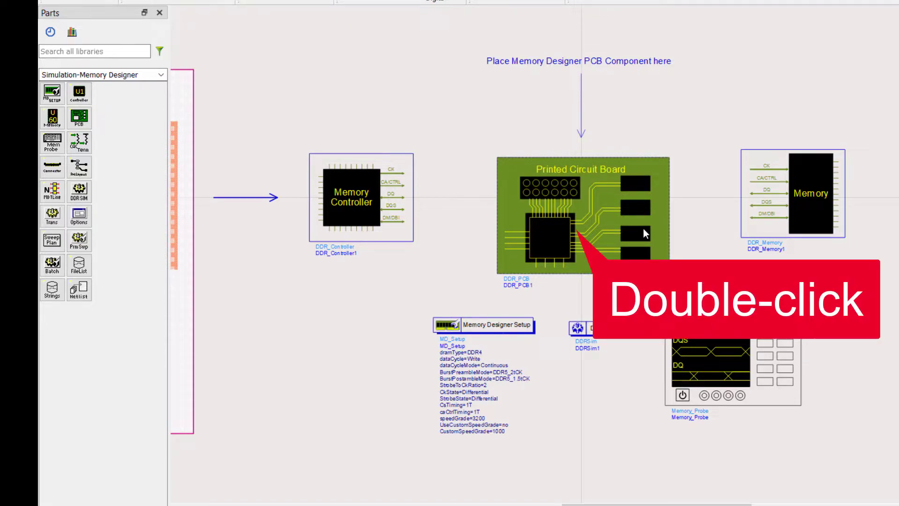
# Set DDR_PCB1's input to the SIPro-generated lab1 DDR_Setup schematic cell from ddr4_dimm_layout_lib
pyautogui.doubleClick(644, 229)
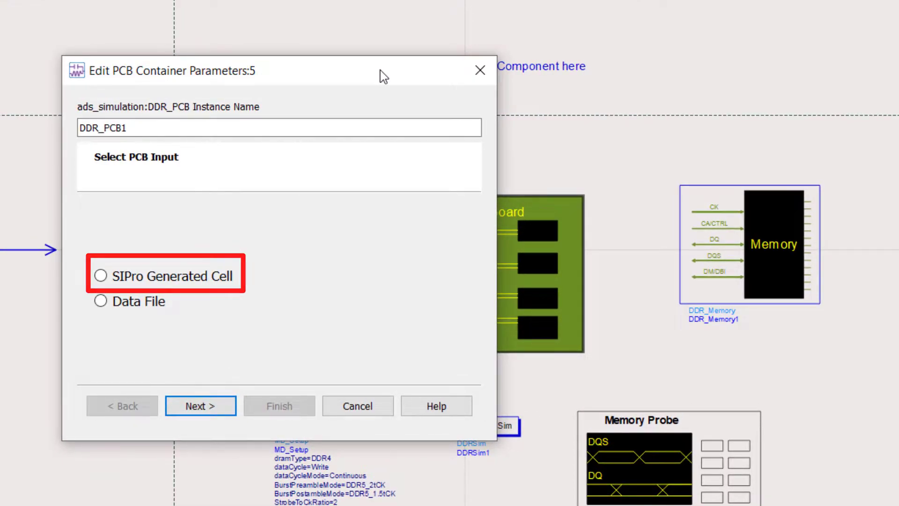
pyautogui.click(224, 281)
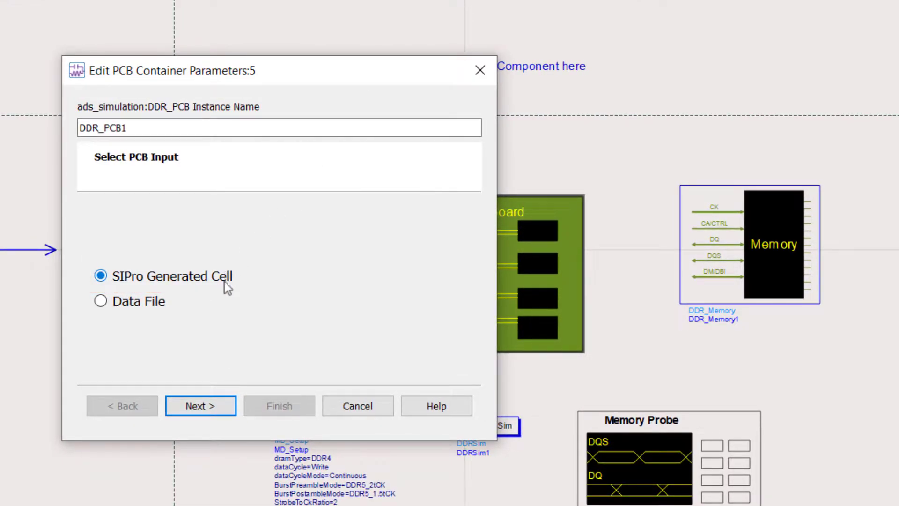
pyautogui.click(221, 404)
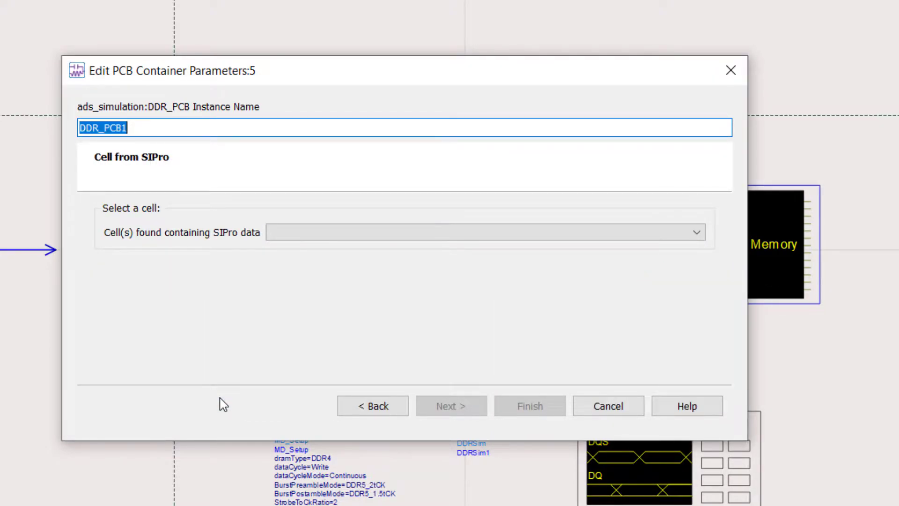
pyautogui.click(304, 235)
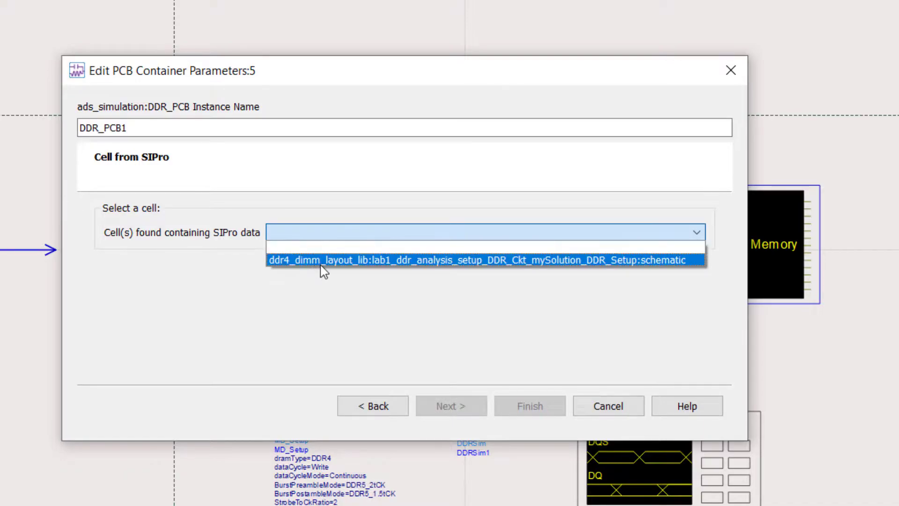
pyautogui.click(322, 262)
pyautogui.click(443, 406)
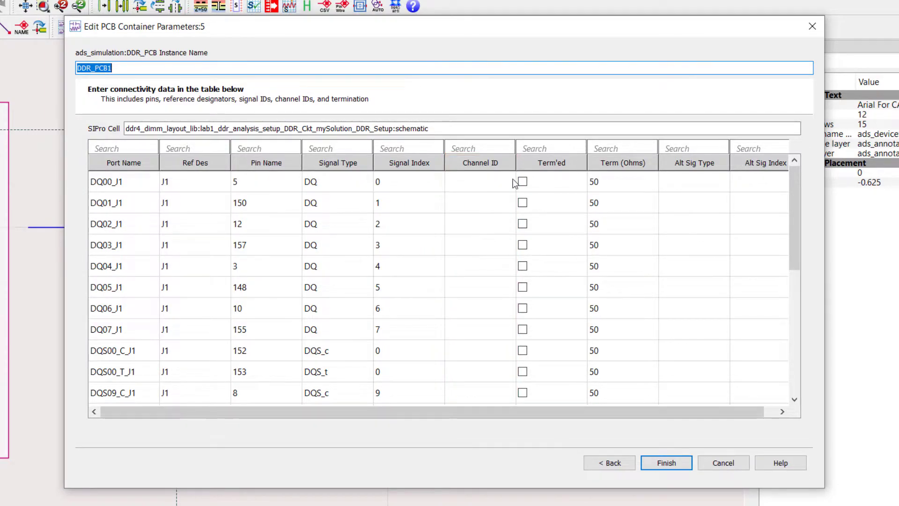
# Enter Channel ID 0 for the first port, paste it to all rows, and finish
pyautogui.doubleClick(498, 181)
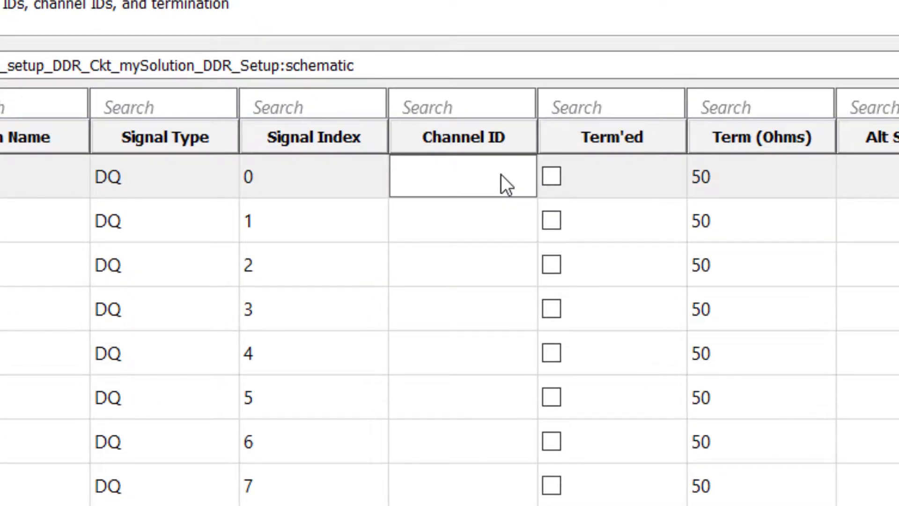
pyautogui.write('0')
pyautogui.press('Return')
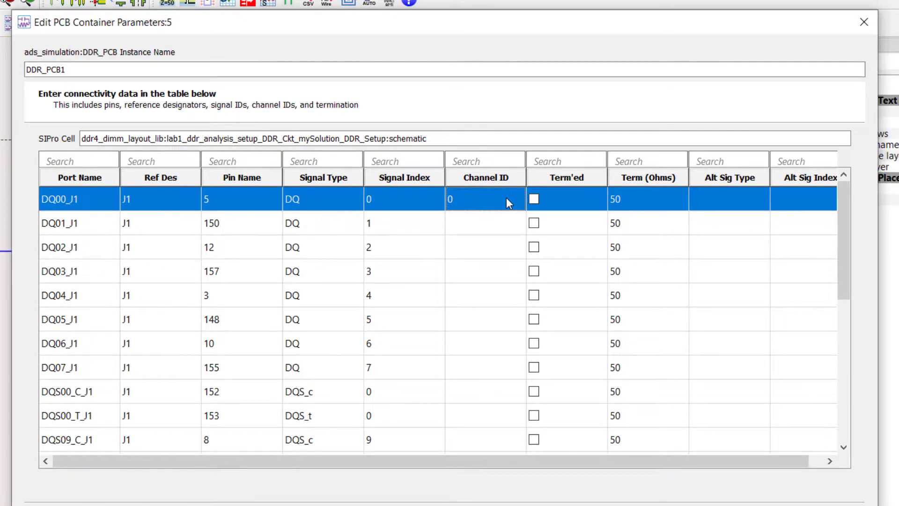
pyautogui.hotkey('ctrl', 'c')
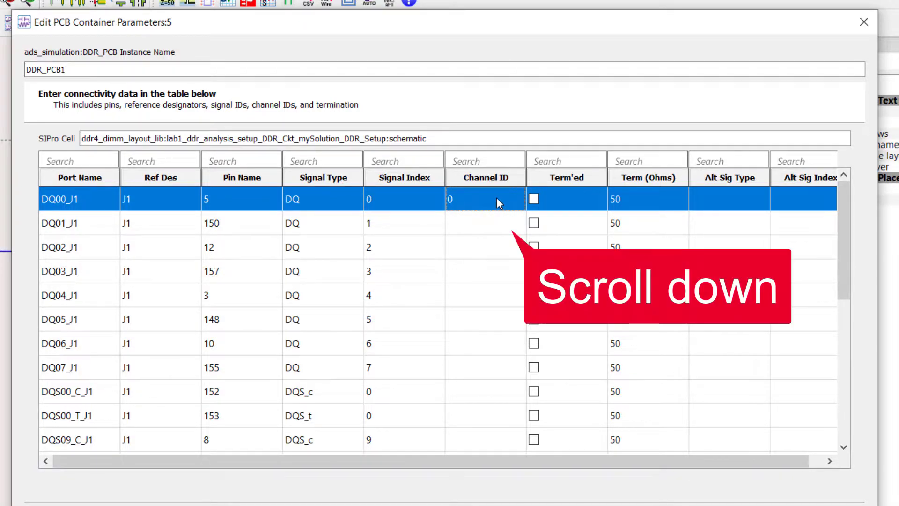
pyautogui.scroll(-10, 487, 259)
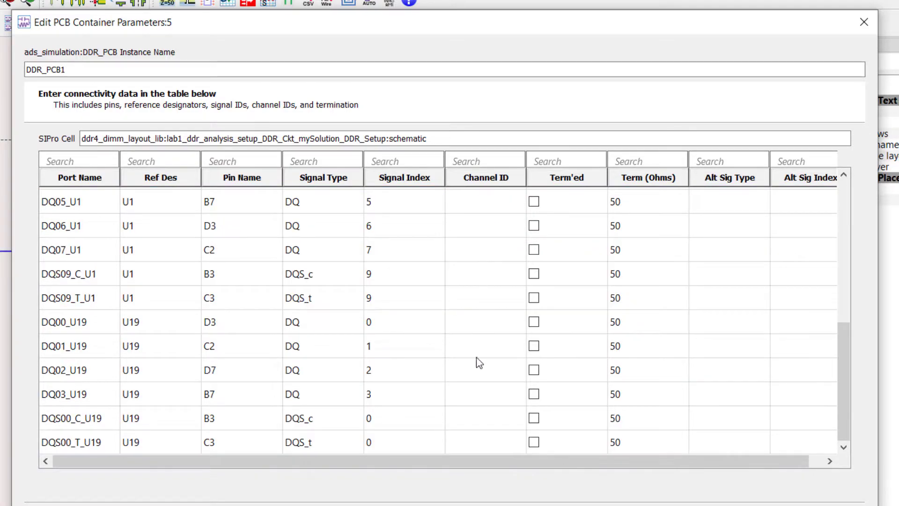
pyautogui.keyDown('shift'); pyautogui.click(477, 441); pyautogui.keyUp('shift')
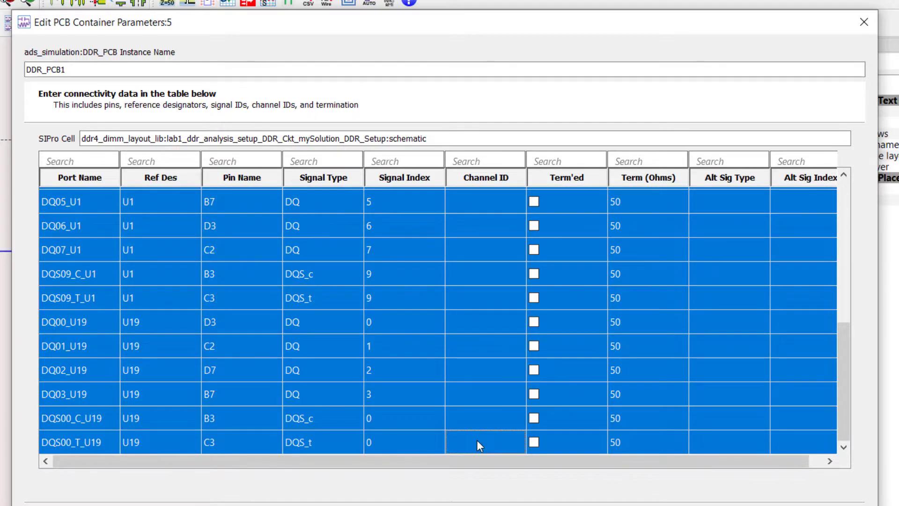
pyautogui.rightClick(477, 439)
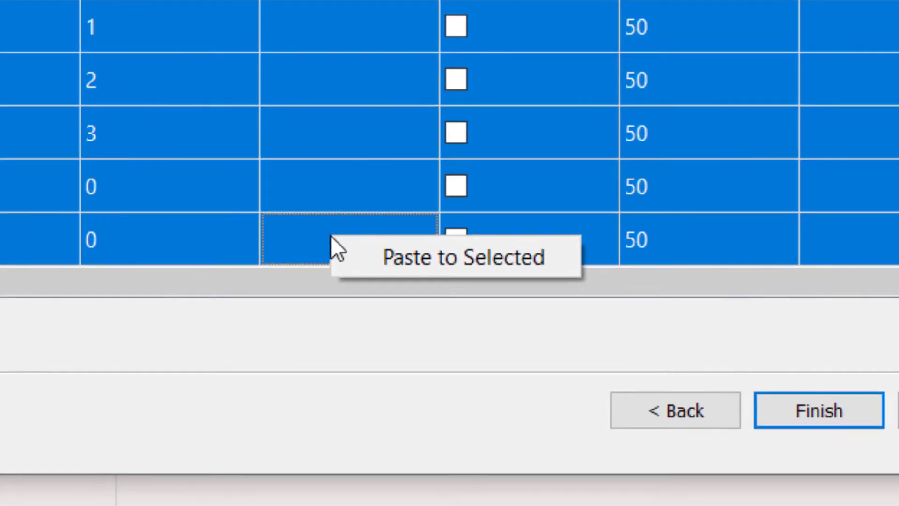
pyautogui.click(377, 257)
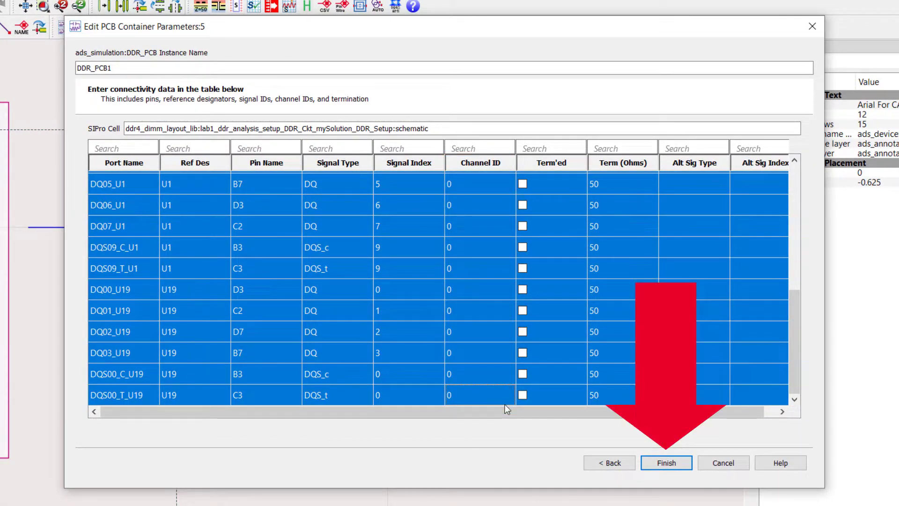
pyautogui.click(687, 462)
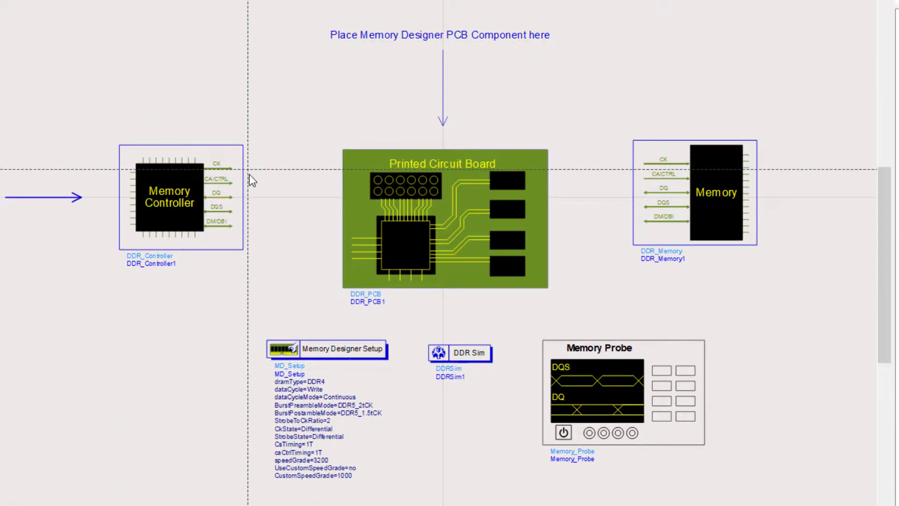
# Wire DDR_Controller1 to DDR_PCB1 and auto-connect their DDR signals
pyautogui.click(244, 194)
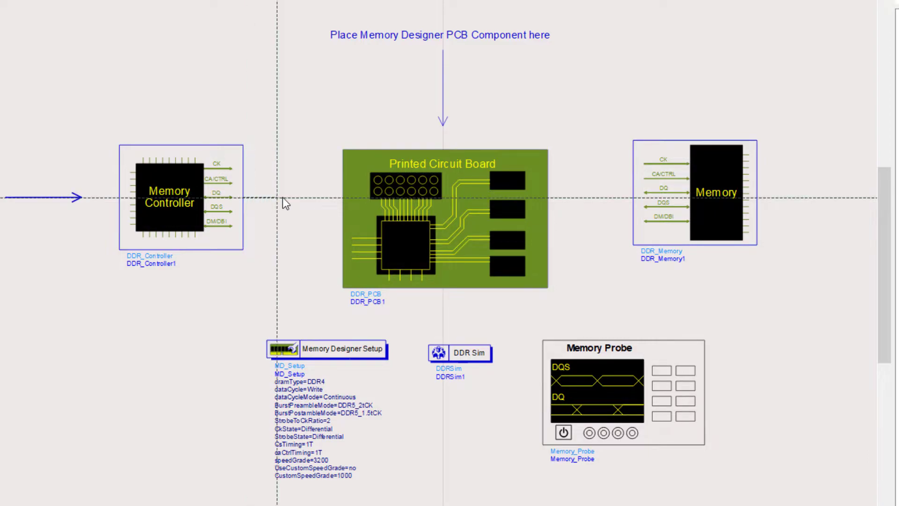
pyautogui.click(342, 200)
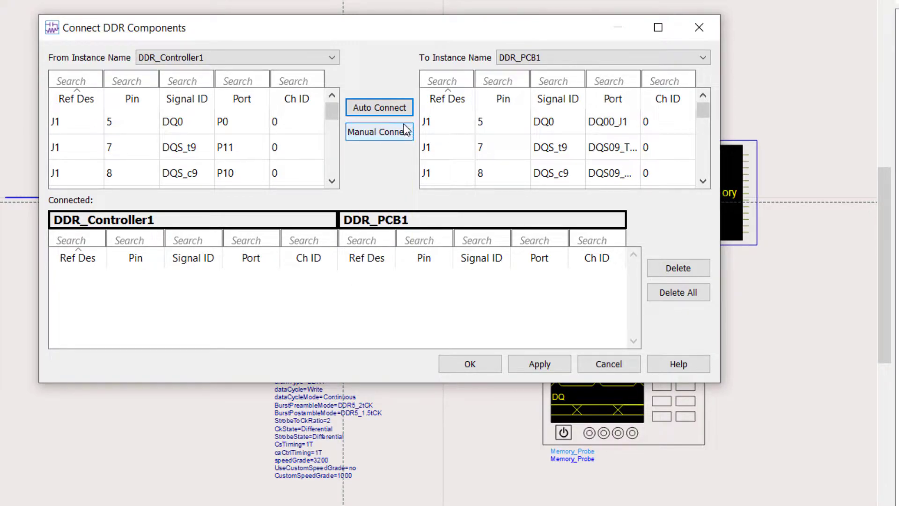
pyautogui.click(385, 108)
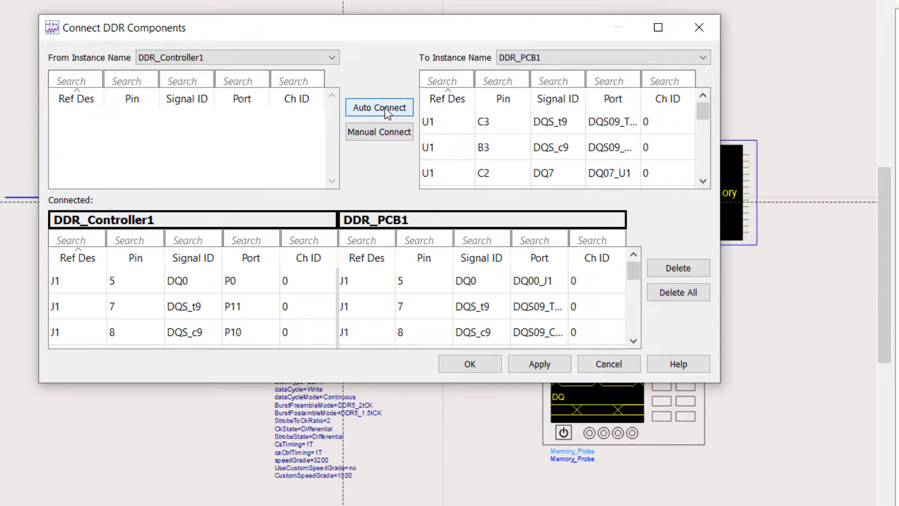
pyautogui.click(461, 370)
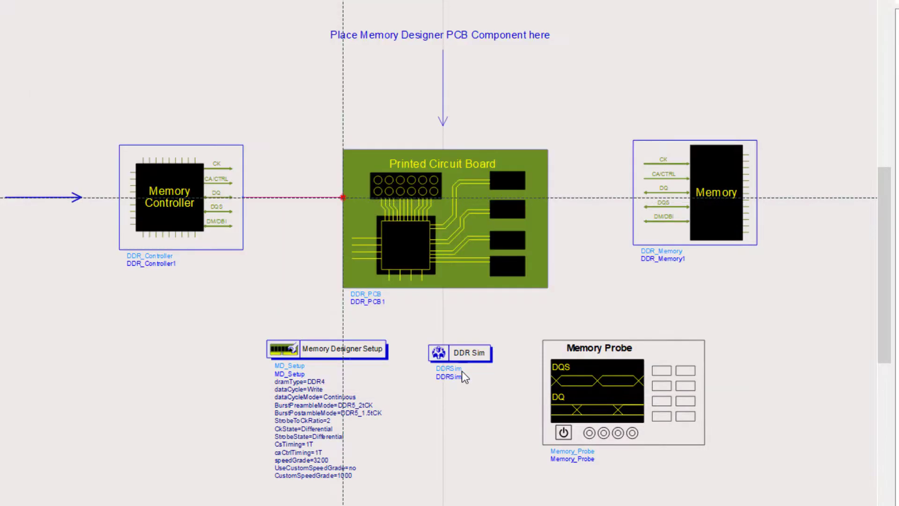
# Wire DDR_PCB1 to DDR_Memory1 and auto-connect their DDR signals
pyautogui.click(547, 196)
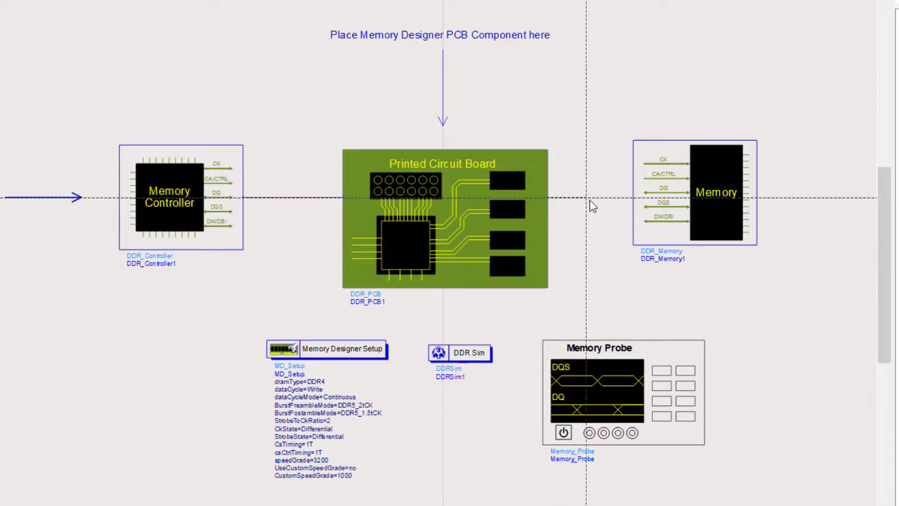
pyautogui.click(631, 201)
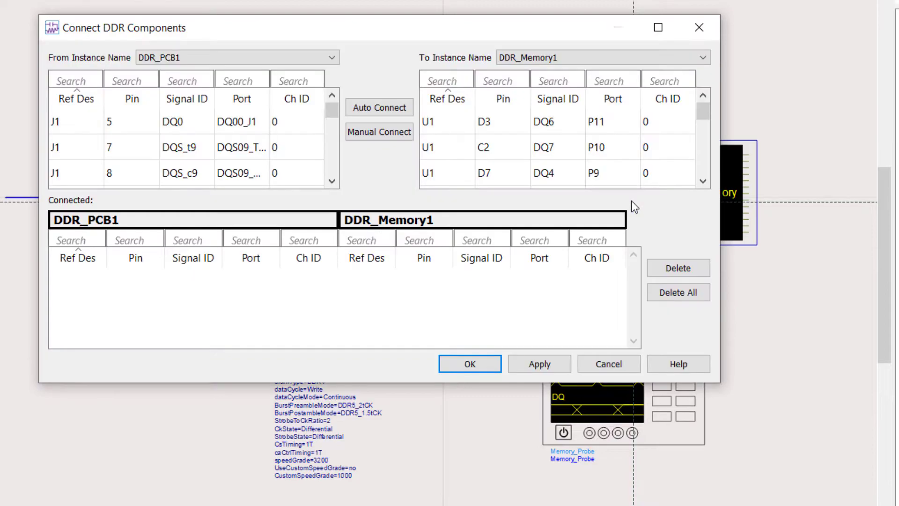
pyautogui.click(405, 105)
pyautogui.click(488, 370)
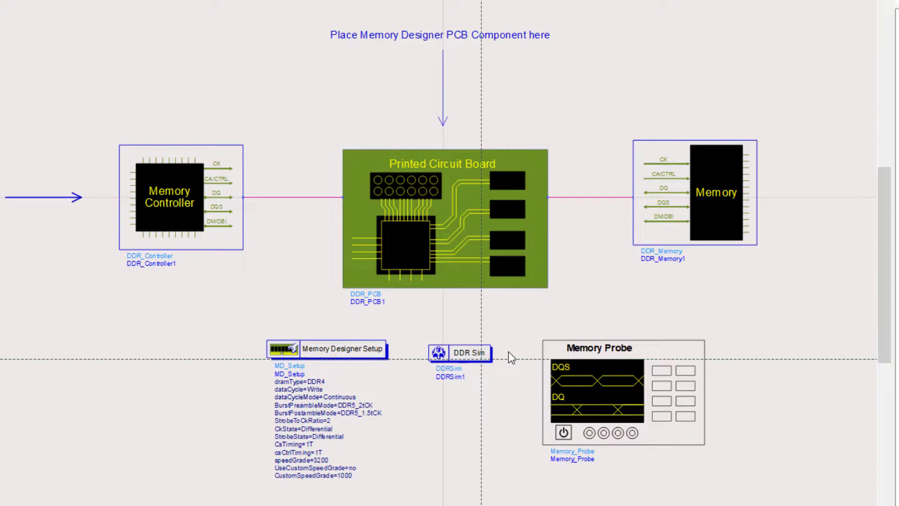
# End wiring and run the DDR transient simulation to get DQ0–DQ7 eye-density plots
pyautogui.press('Escape')
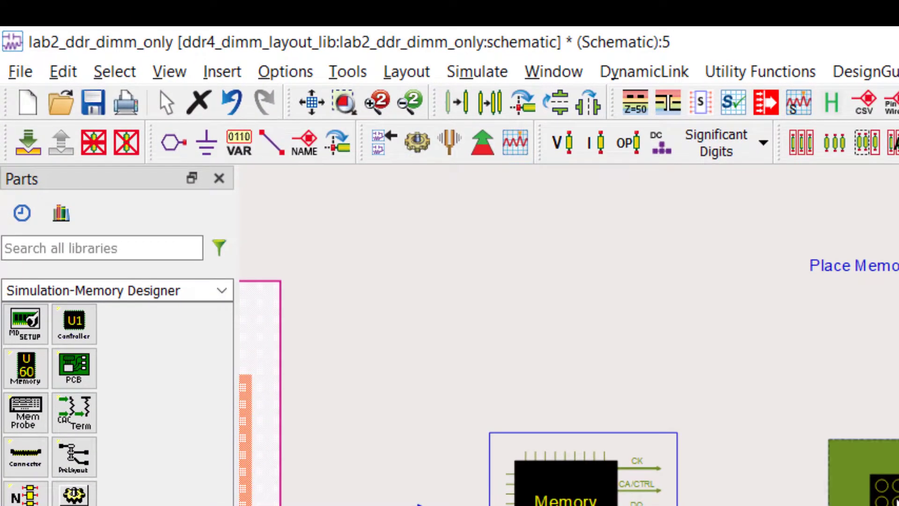
pyautogui.click(417, 142)
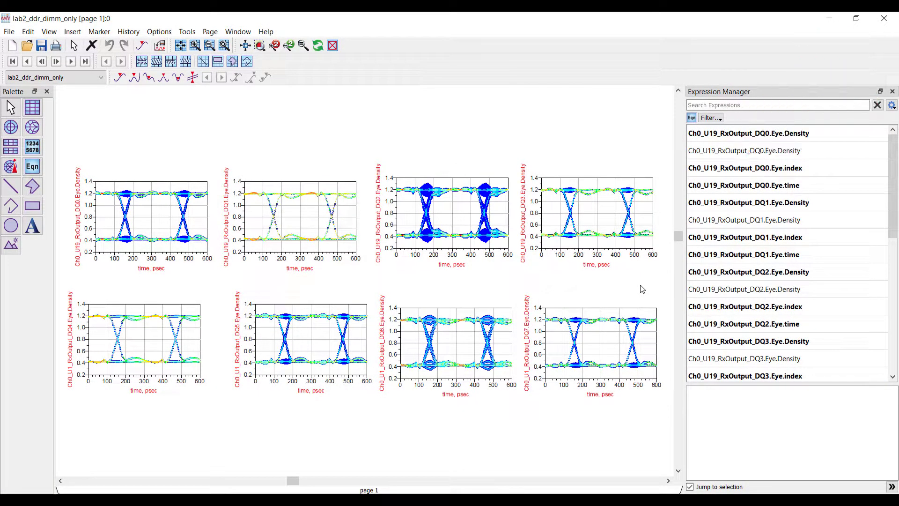
# Close the lab2 eye plots and saved schematic, then open the lab3_ddr_system_simulation schematic
pyautogui.click(888, 22)
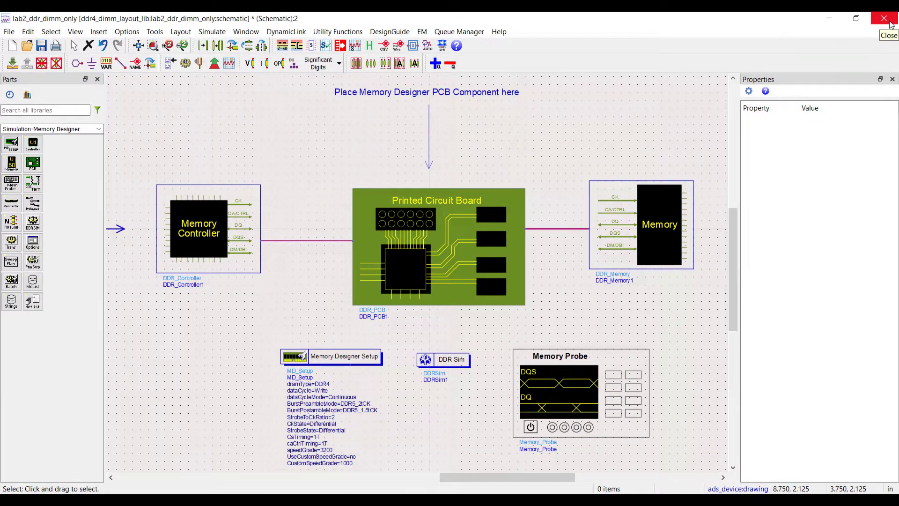
pyautogui.click(889, 22)
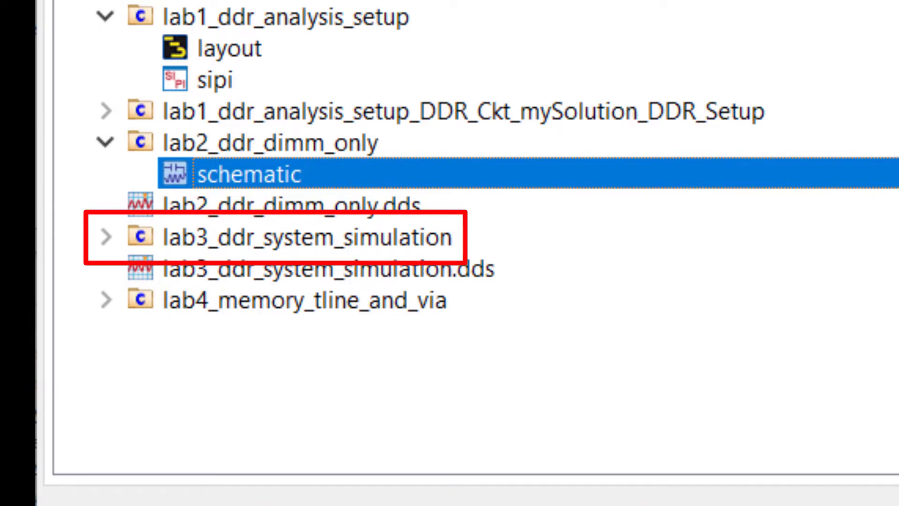
pyautogui.click(114, 232)
pyautogui.doubleClick(261, 268)
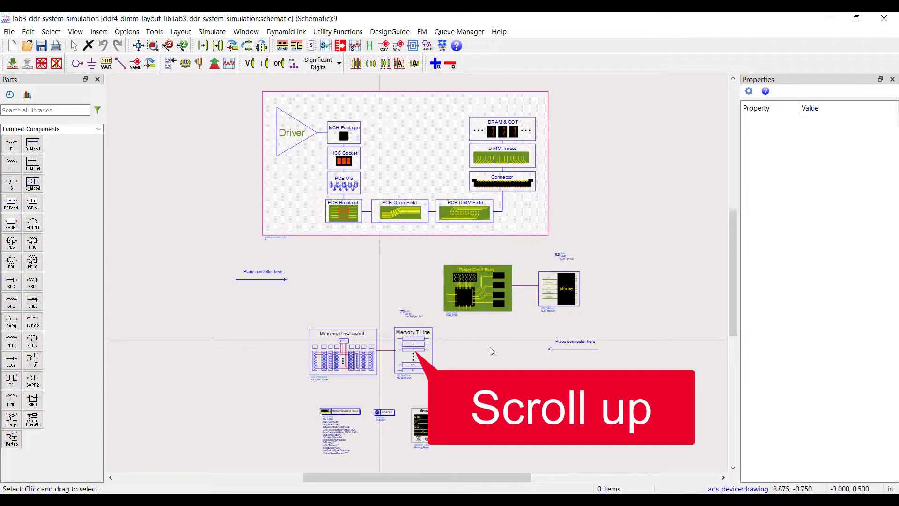
# Drop a DIMM_Connector from Simulation-Memory Designer at the 'Place connector here' marker
pyautogui.scroll(2, 433, 349)
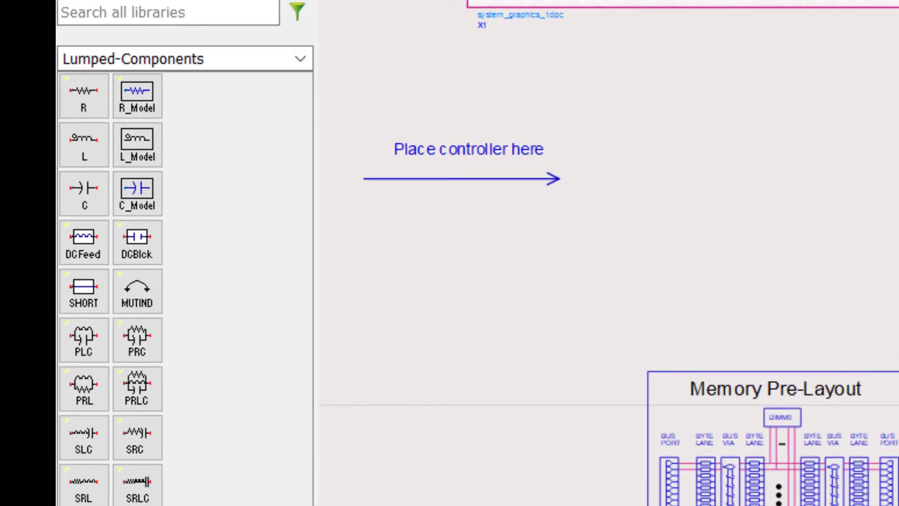
pyautogui.click(307, 65)
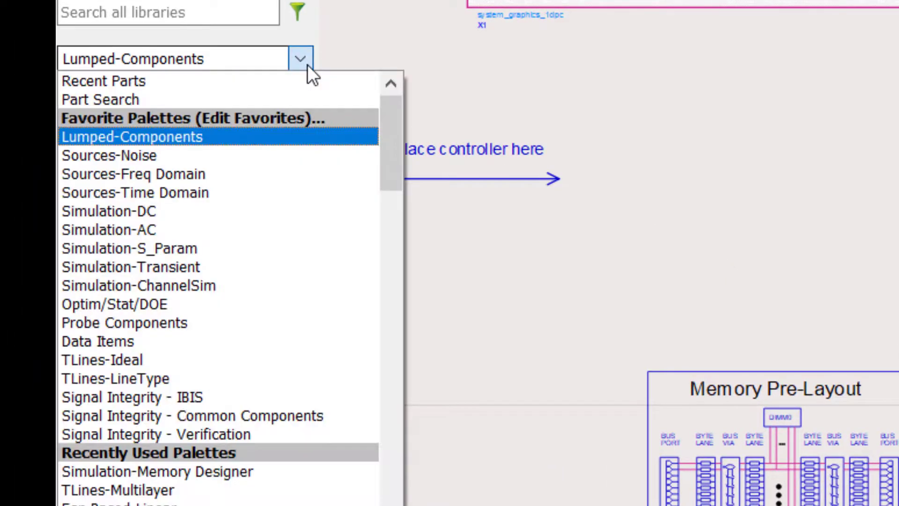
pyautogui.scroll(-4, 237, 473)
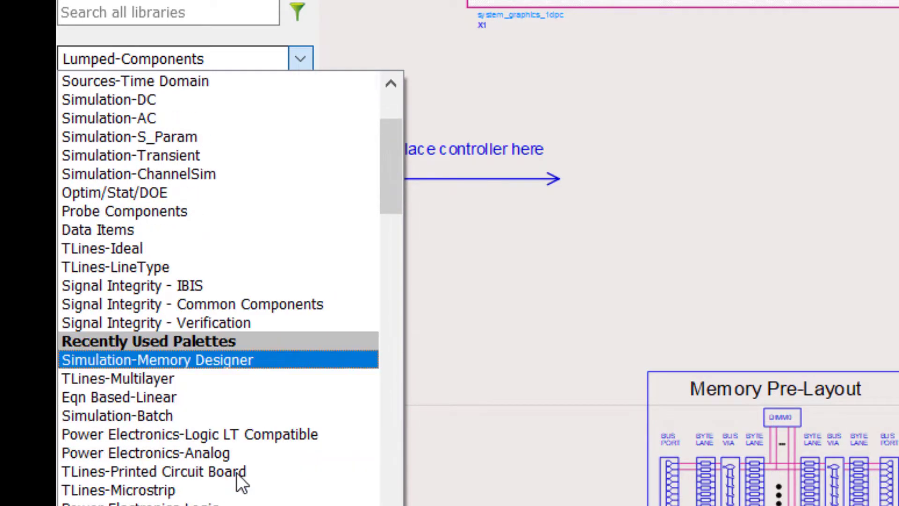
pyautogui.scroll(-8, 237, 473)
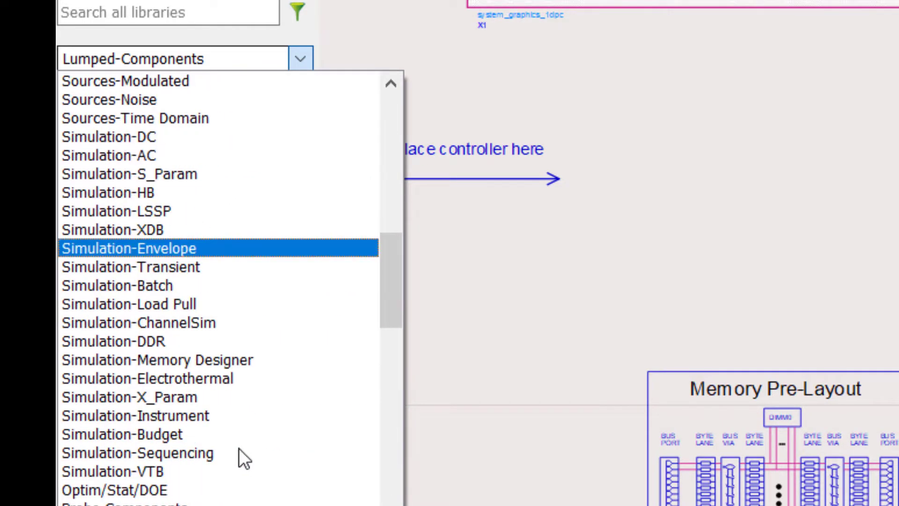
pyautogui.click(255, 360)
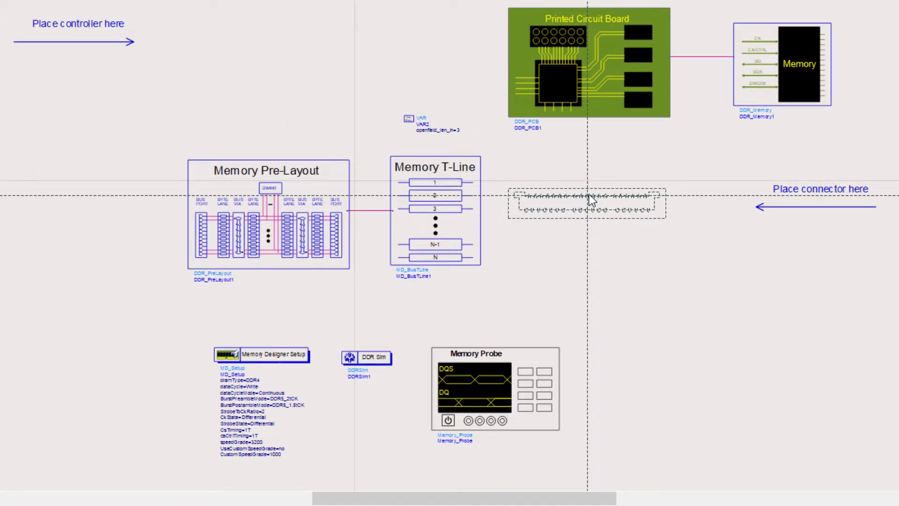
pyautogui.click(589, 195)
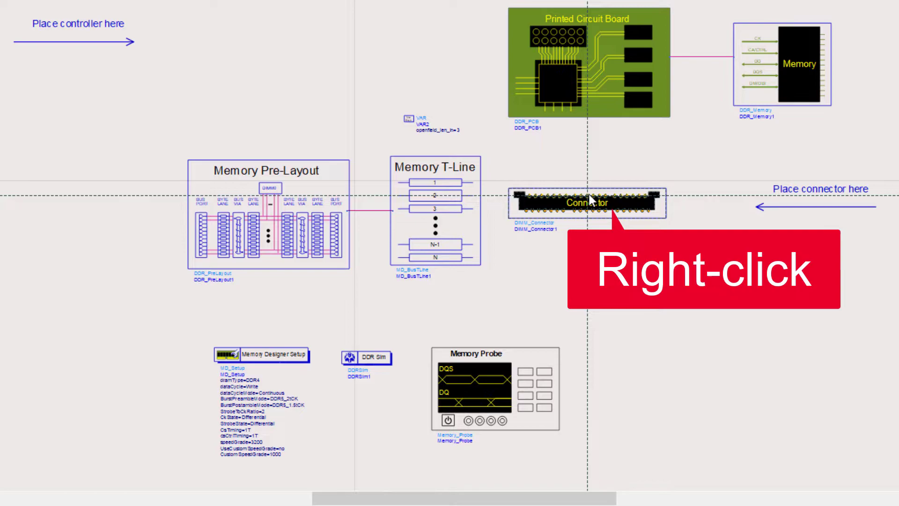
pyautogui.rightClick(589, 195)
# End placement and load Molex-DIMM_Connector_rev1.s24p as the connector's S-parameter model
pyautogui.click(622, 206)
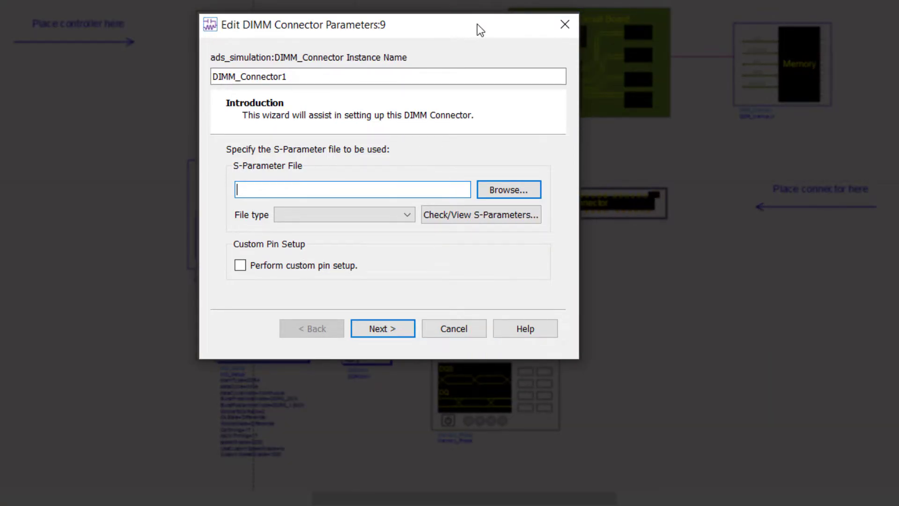
pyautogui.click(525, 187)
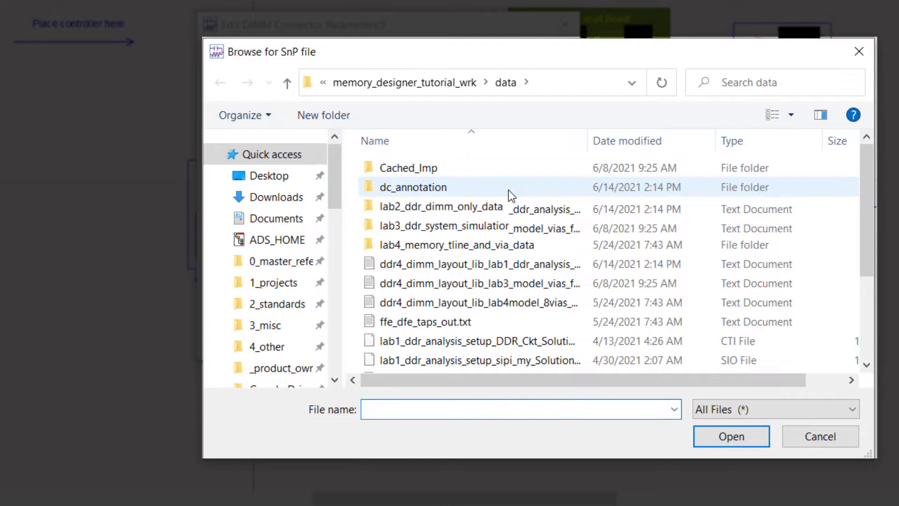
pyautogui.scroll(-3, 509, 190)
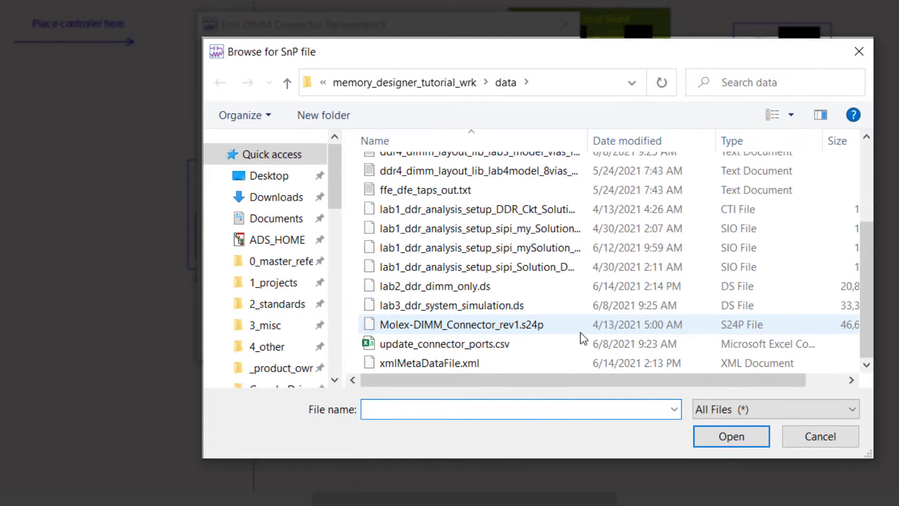
pyautogui.click(580, 331)
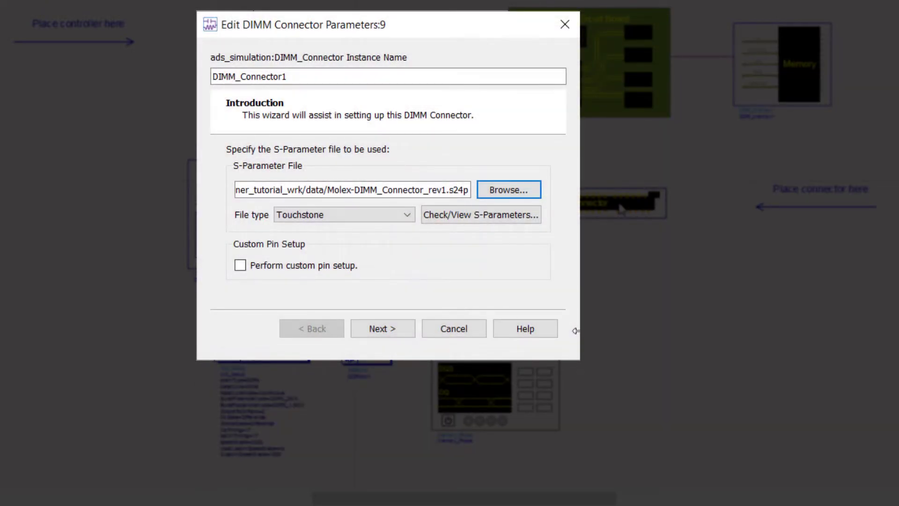
pyautogui.click(398, 324)
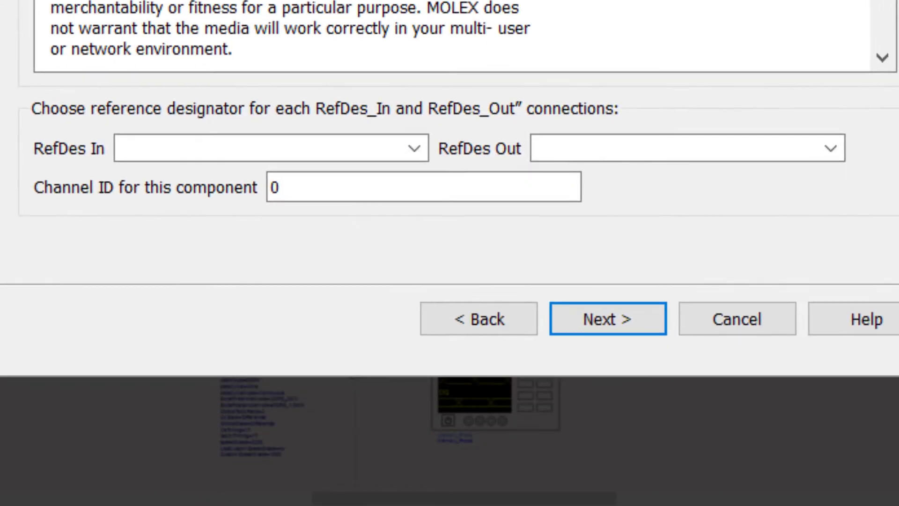
# Set RefDes In to out_toConnector and RefDes Out to J1
pyautogui.click(406, 145)
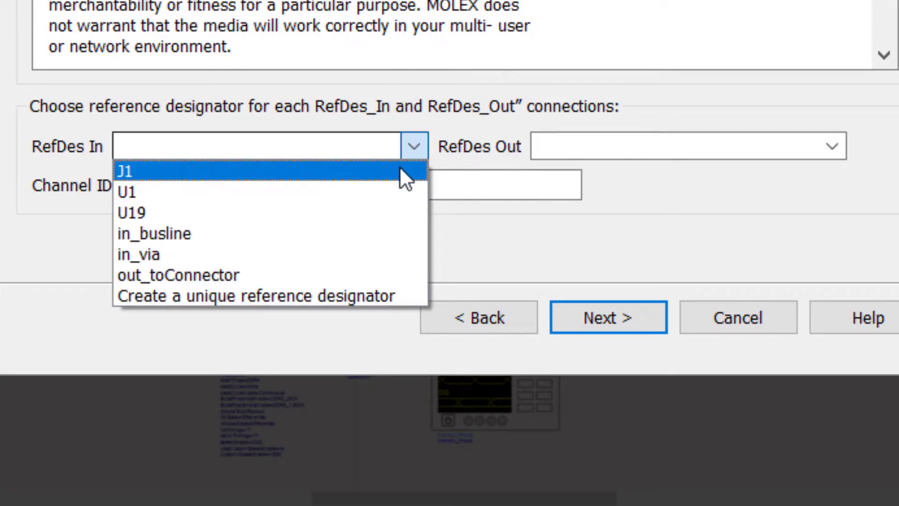
pyautogui.click(394, 265)
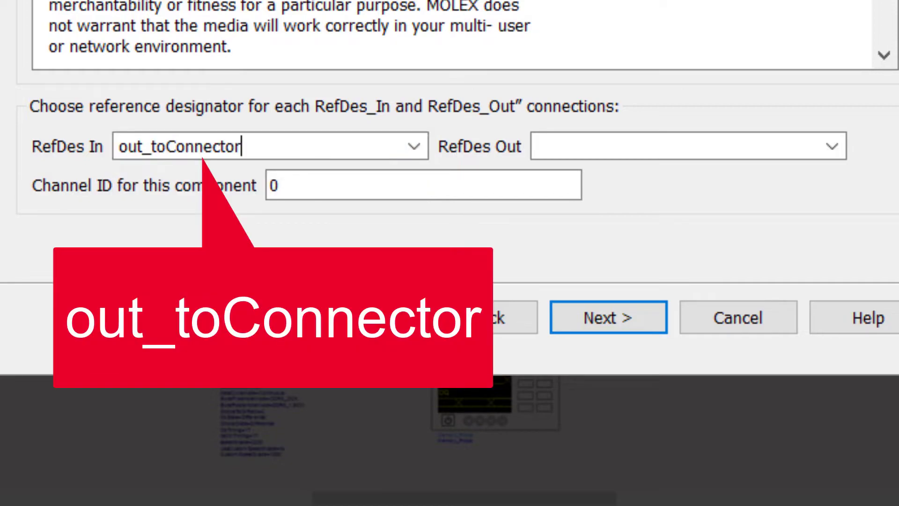
pyautogui.click(828, 149)
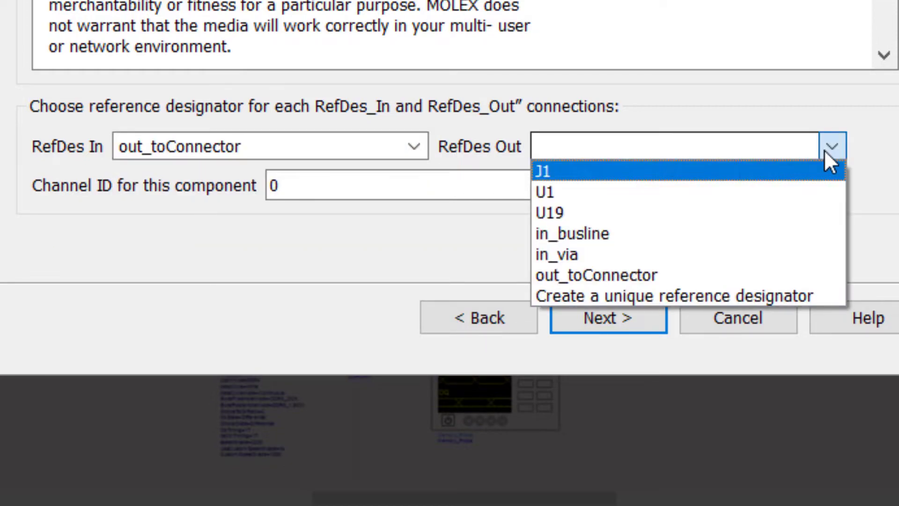
pyautogui.click(807, 176)
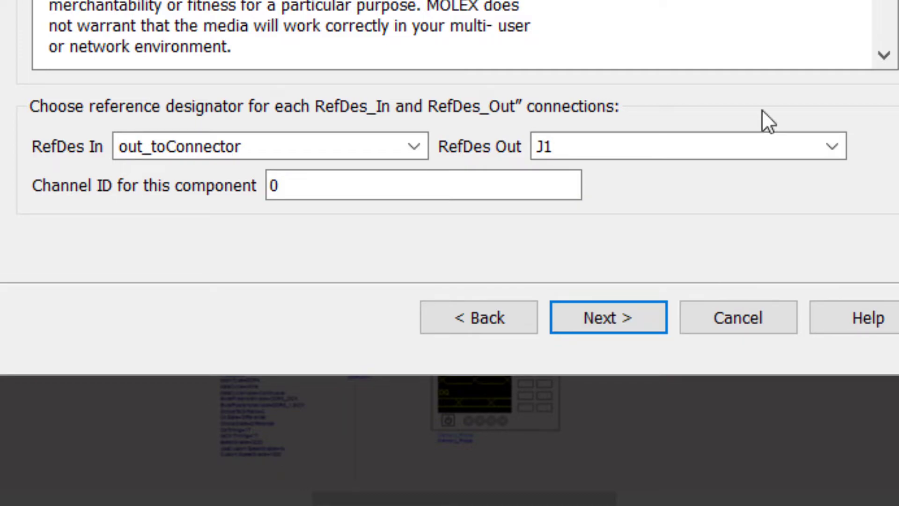
pyautogui.click(660, 321)
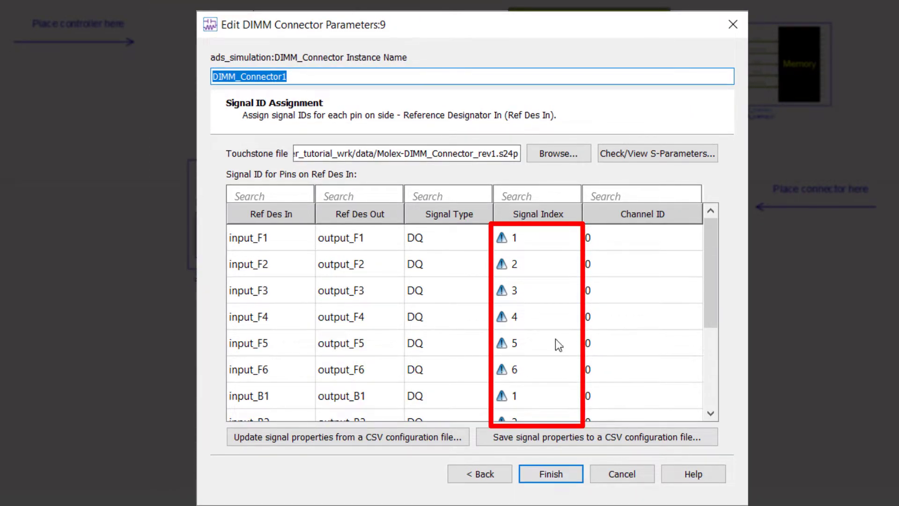
# Load DIMM_Connector1's DQ/DQS signal types and indices from update_connector_ports.csv and finish the setup
pyautogui.scroll(-5, 556, 340)
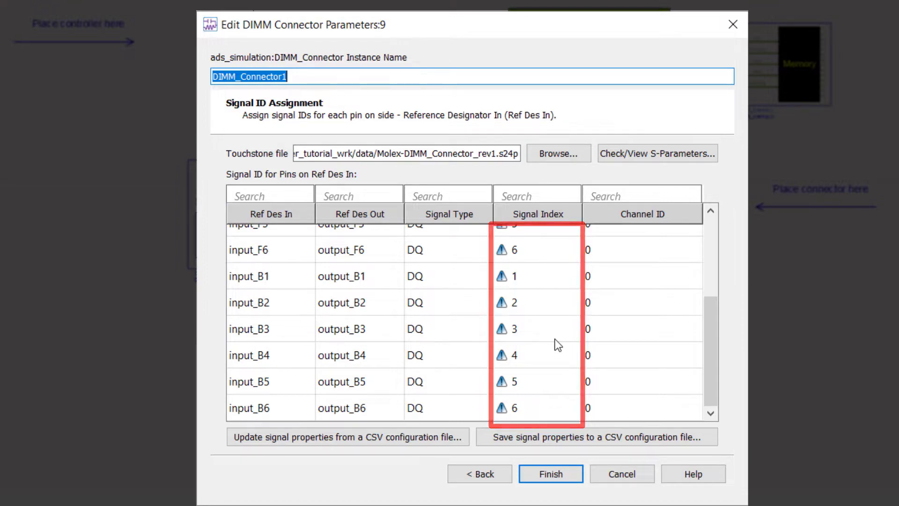
pyautogui.click(443, 436)
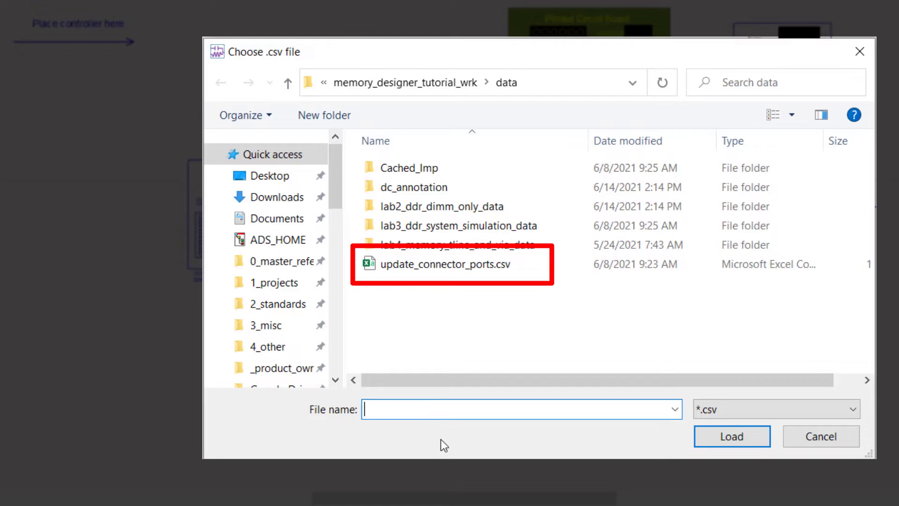
pyautogui.click(481, 264)
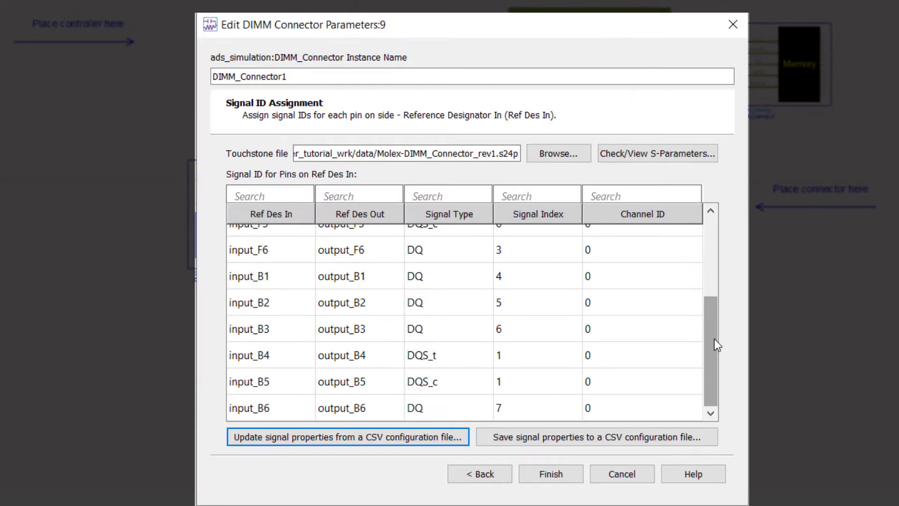
pyautogui.moveTo(715, 338)
pyautogui.mouseDown()
pyautogui.moveTo(723, 256)
pyautogui.moveTo(730, 356)
pyautogui.mouseUp()
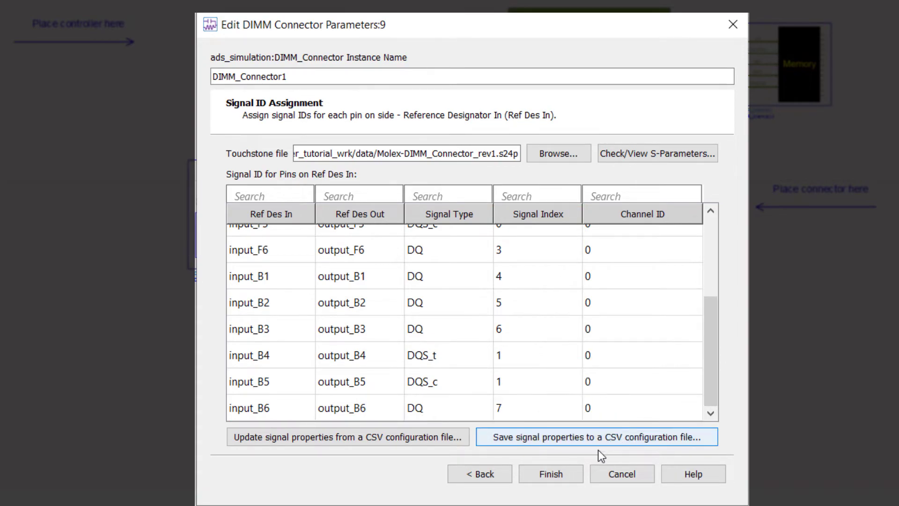
pyautogui.click(568, 472)
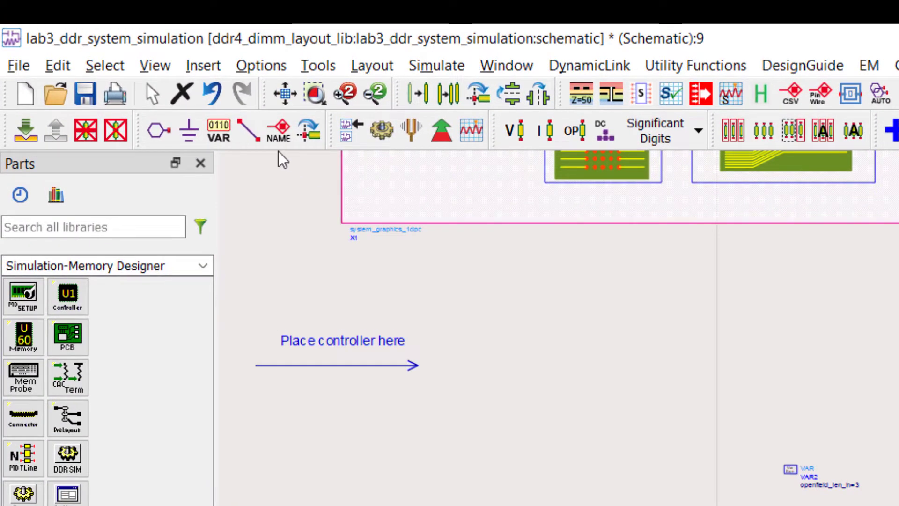
# Wire DDR_PCB1's bottom pin to DIMM_Connector1's top pin with pins auto-connected
pyautogui.click(248, 130)
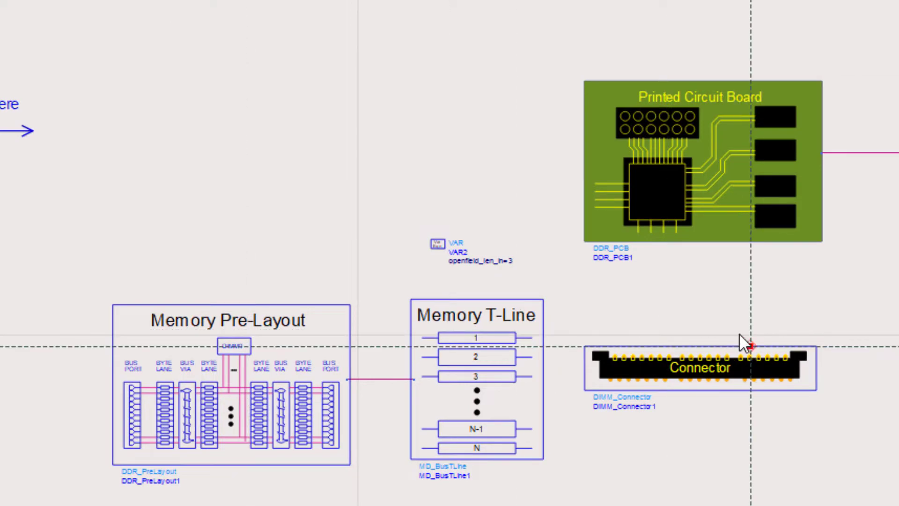
pyautogui.click(700, 242)
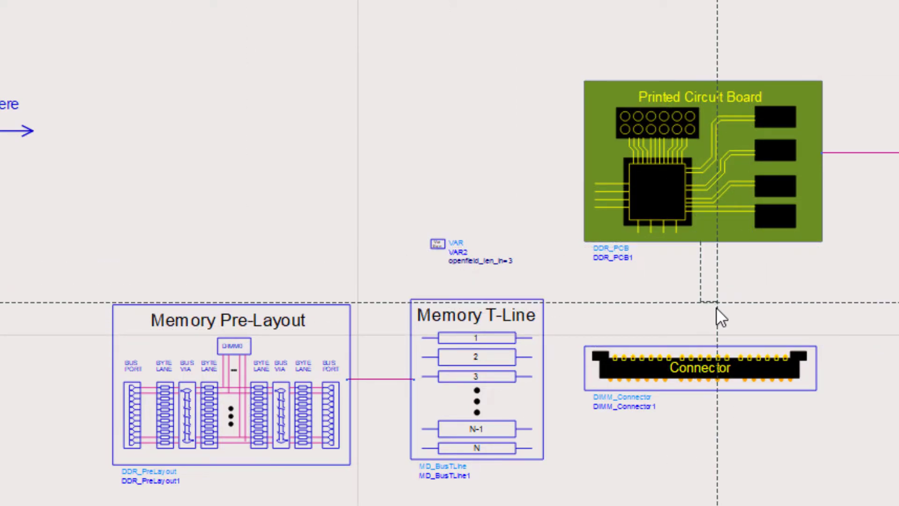
pyautogui.click(703, 346)
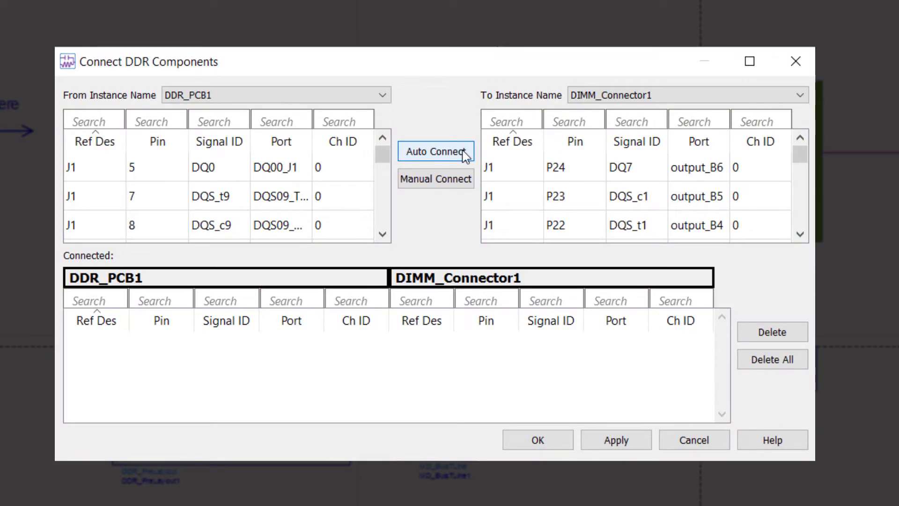
pyautogui.click(465, 155)
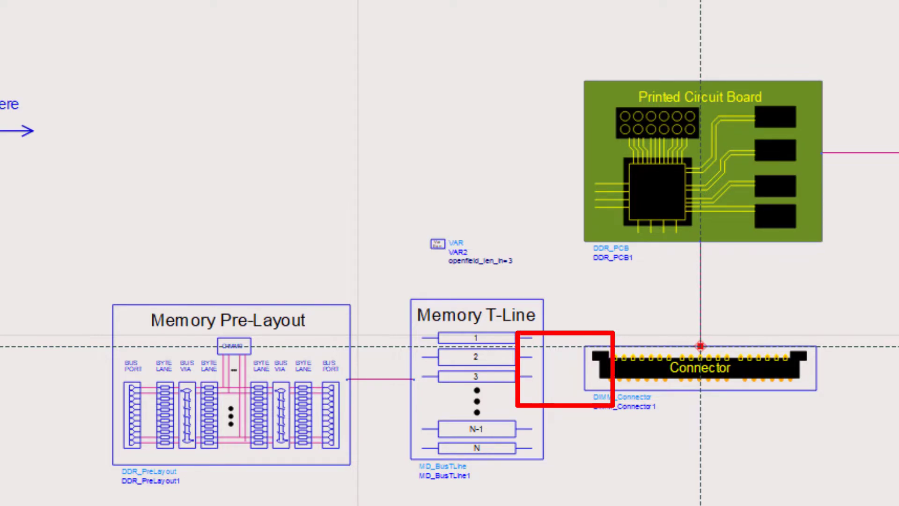
# Wire DIMM_Connector1 to MD_BusTLine1 with auto-connected pins and confirm
pyautogui.click(701, 346)
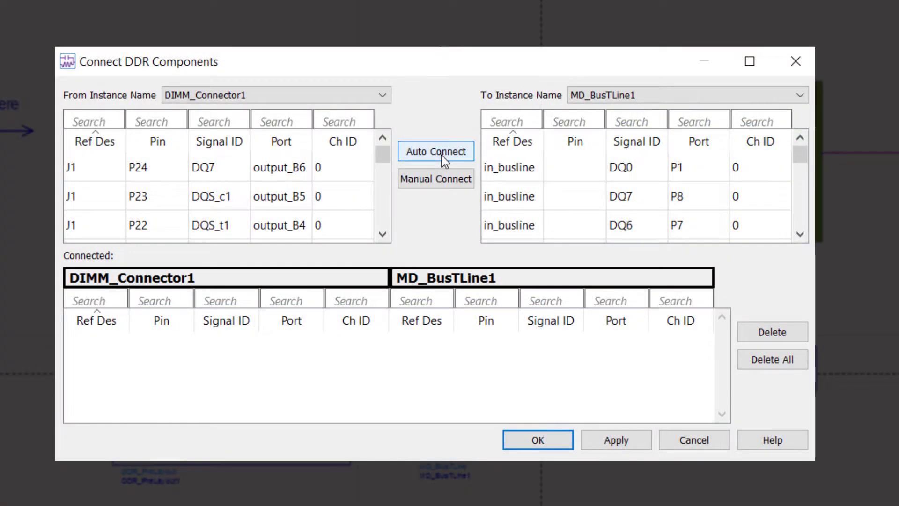
pyautogui.click(442, 157)
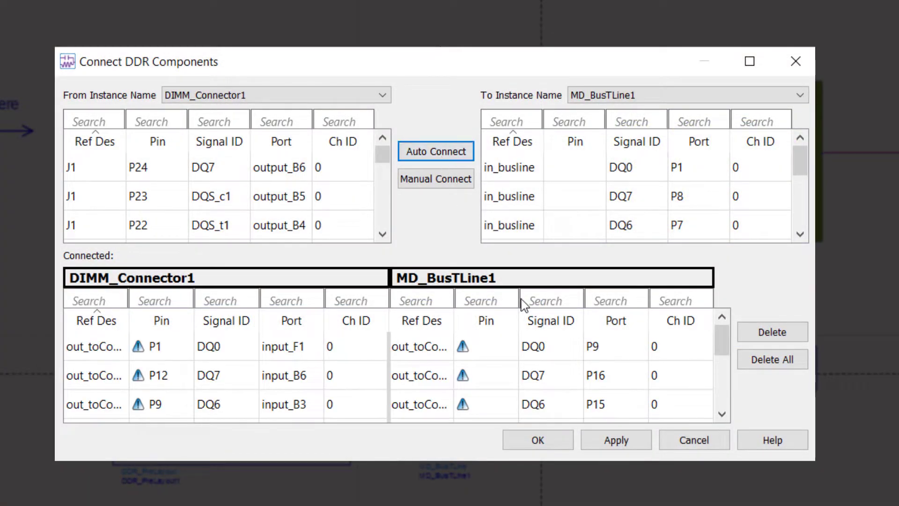
pyautogui.click(544, 441)
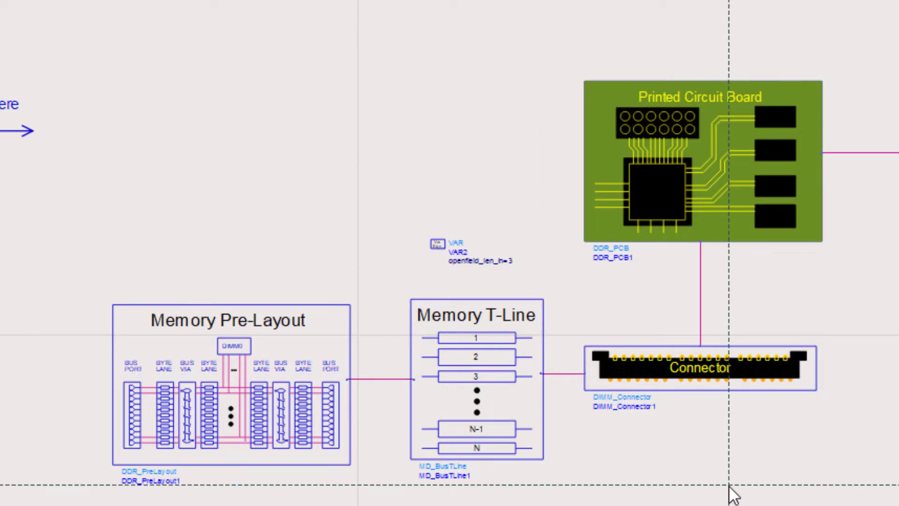
# Place a Memory Designer Controller at the Place controller here marker, then end placement
pyautogui.press('Escape')
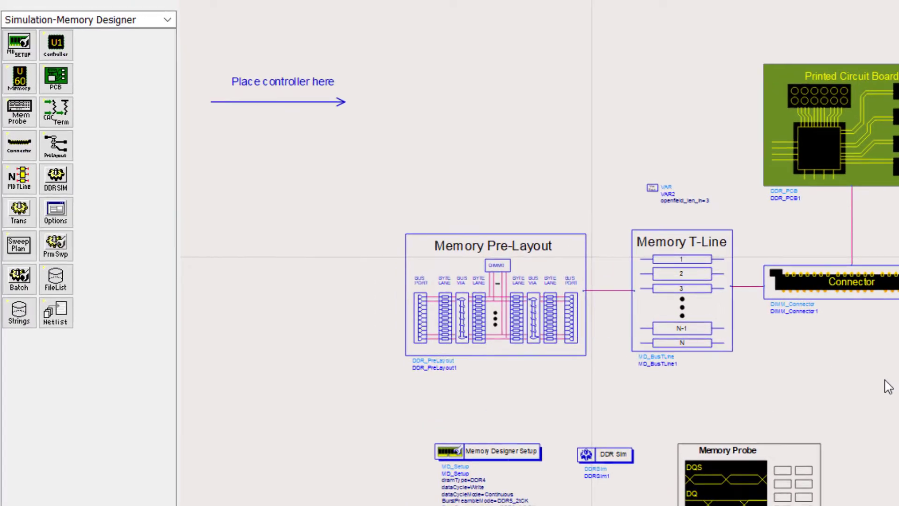
pyautogui.click(114, 91)
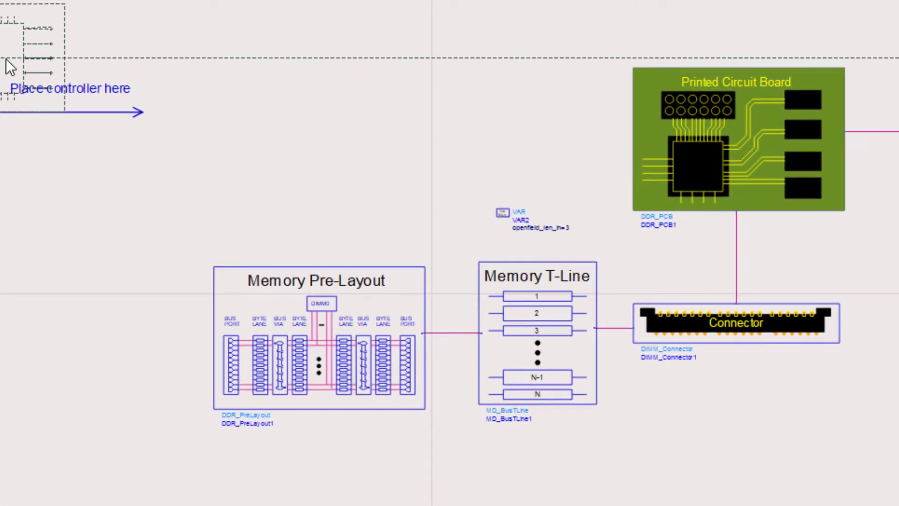
pyautogui.click(248, 91)
pyautogui.rightClick(255, 94)
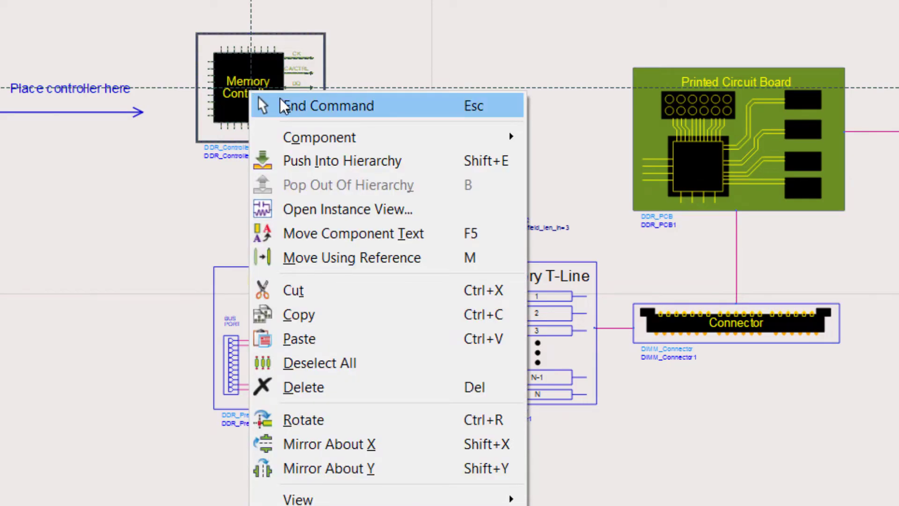
pyautogui.click(281, 102)
# Configure DDR_Controller1 to use DDR_PreLayout1 designators without IBIS/EBD files and advance to Pins
pyautogui.doubleClick(277, 95)
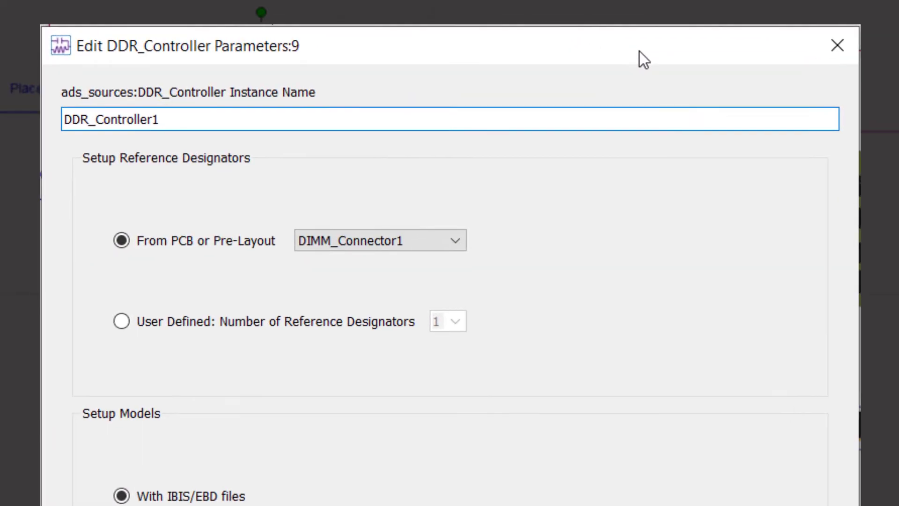
pyautogui.click(445, 240)
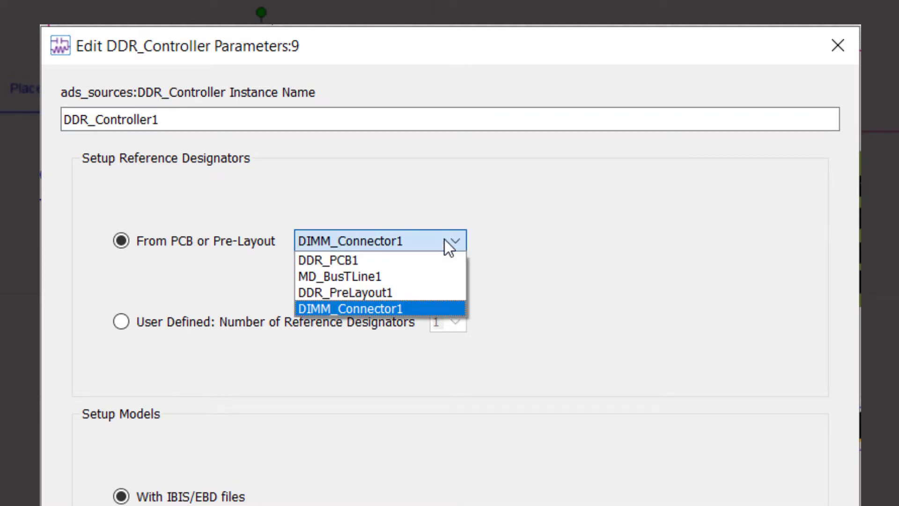
pyautogui.click(431, 297)
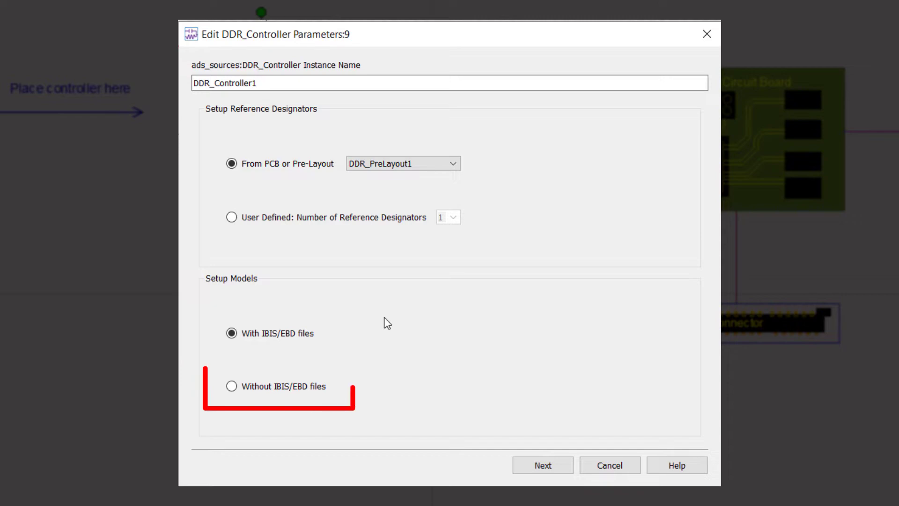
pyautogui.click(311, 385)
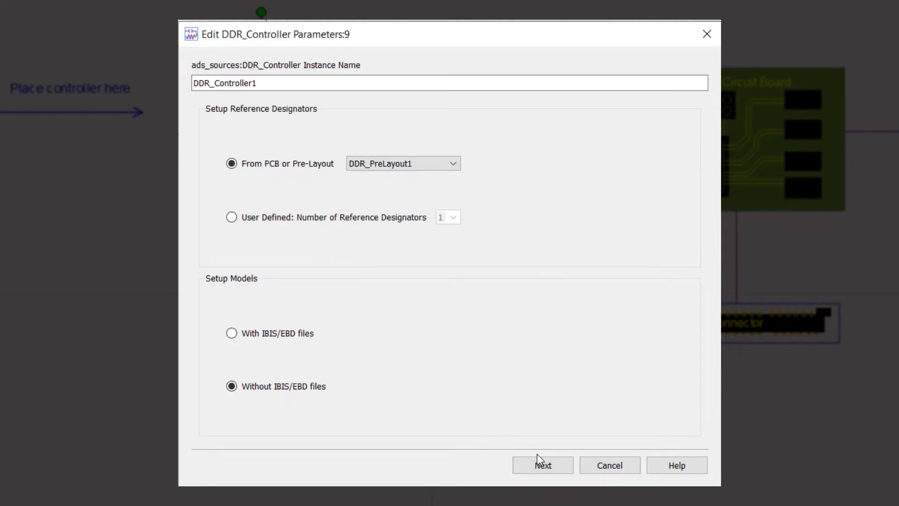
pyautogui.click(545, 468)
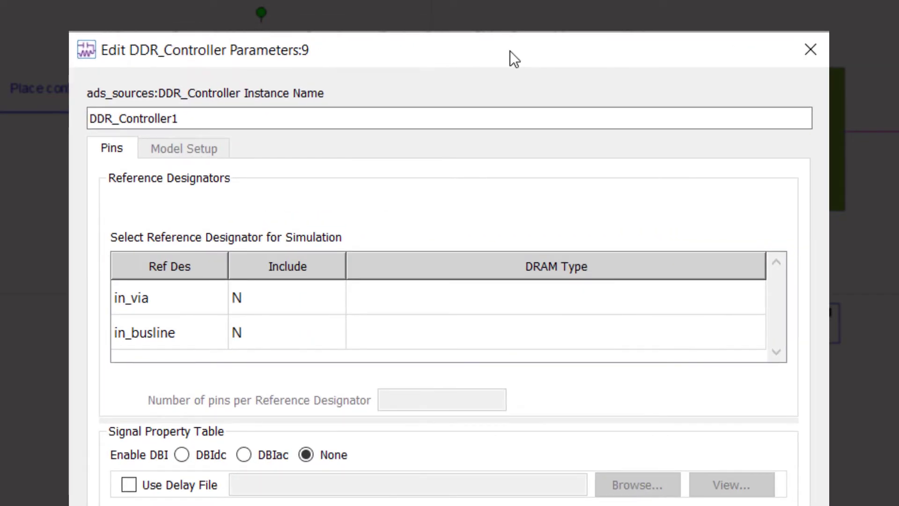
# Set the in_via reference designator's Include to Y
pyautogui.click(271, 296)
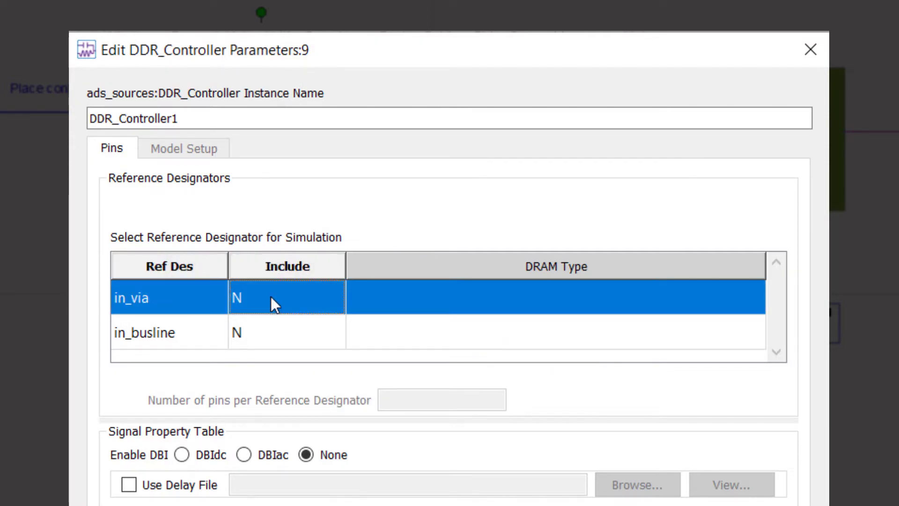
pyautogui.click(271, 296)
pyautogui.click(270, 298)
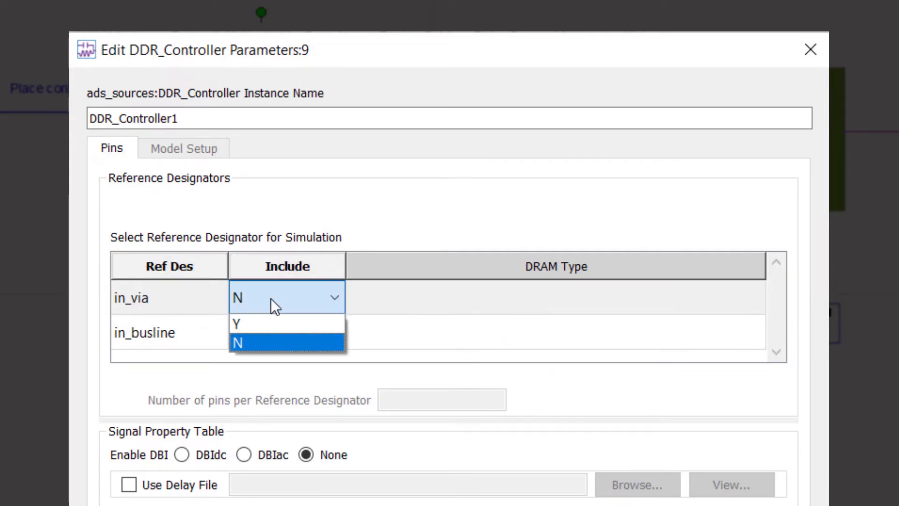
pyautogui.click(264, 323)
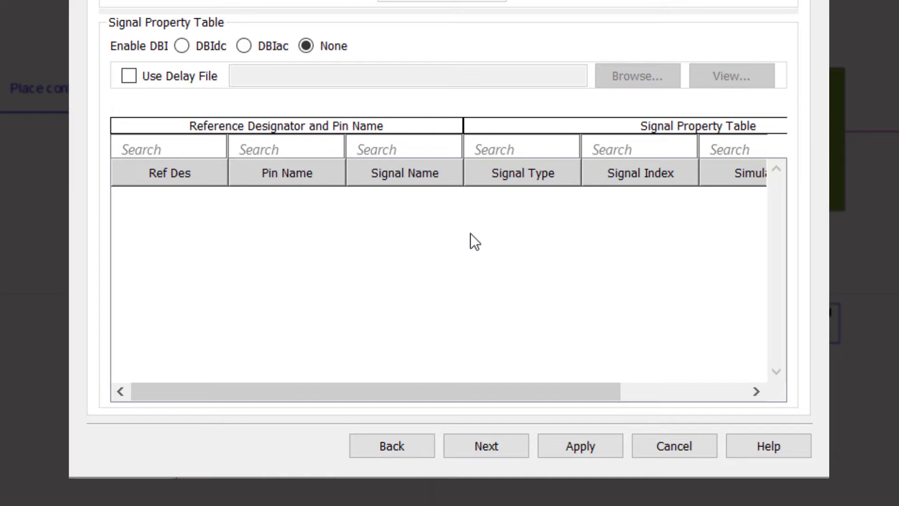
# Enable simulation for in_via's DQ0–DQ7 signals and continue to Model Setup
pyautogui.click(470, 234)
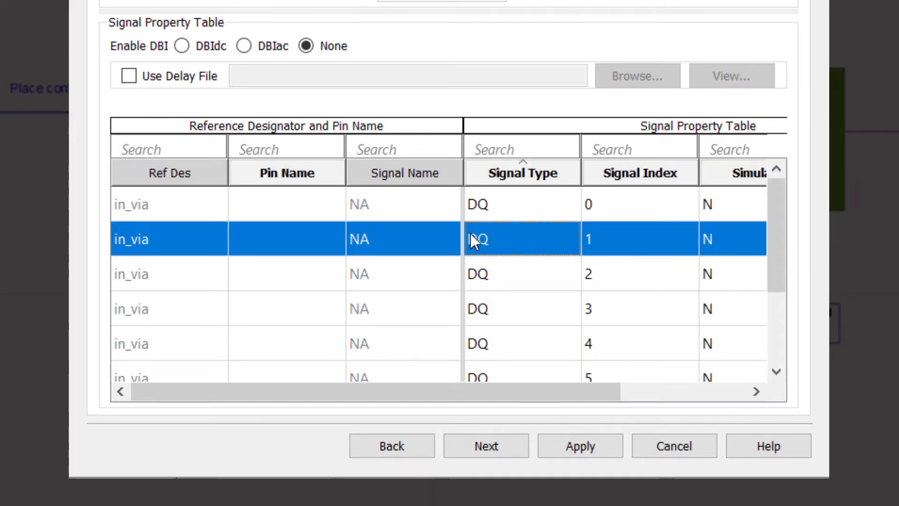
pyautogui.click(745, 205)
pyautogui.scroll(-2, 723, 285)
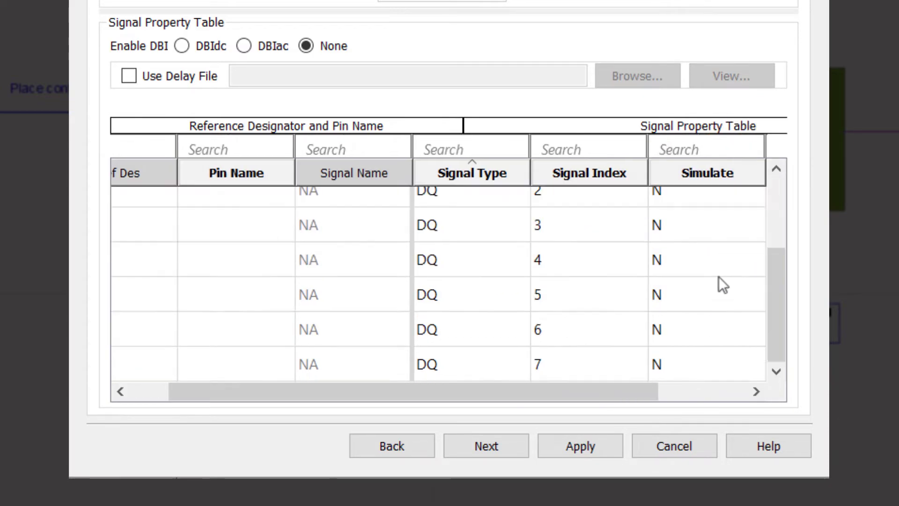
pyautogui.keyDown('shift'); pyautogui.click(703, 369); pyautogui.keyUp('shift')
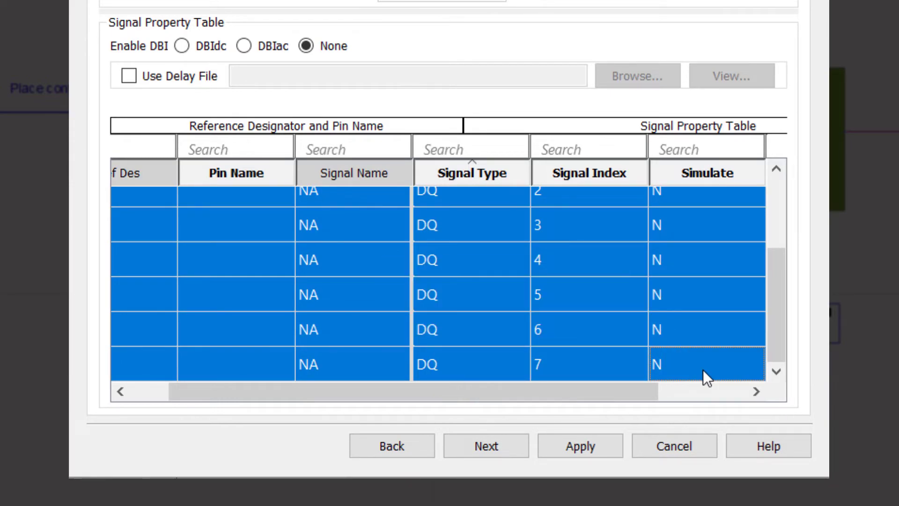
pyautogui.rightClick(703, 370)
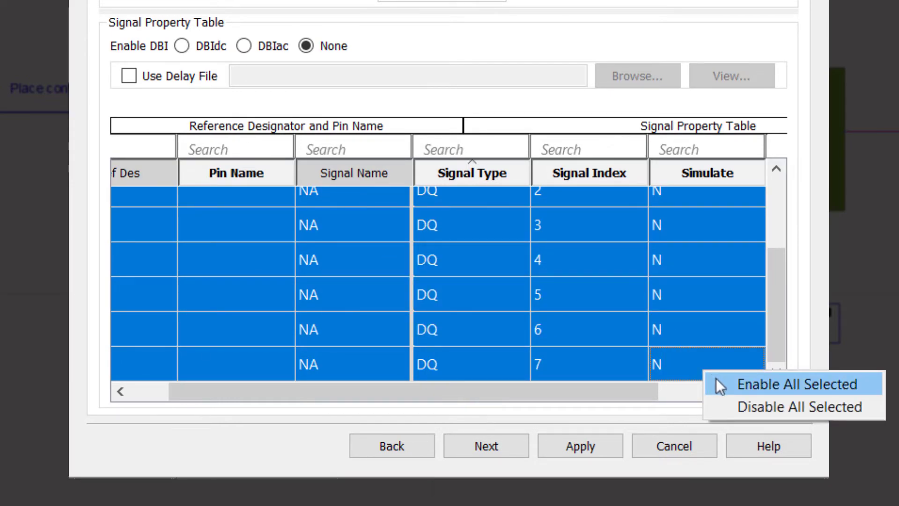
pyautogui.click(716, 379)
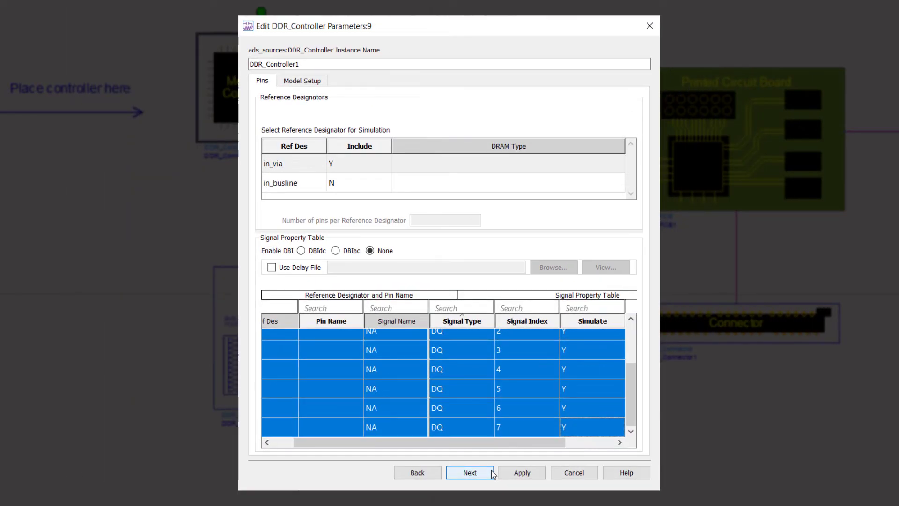
pyautogui.click(522, 445)
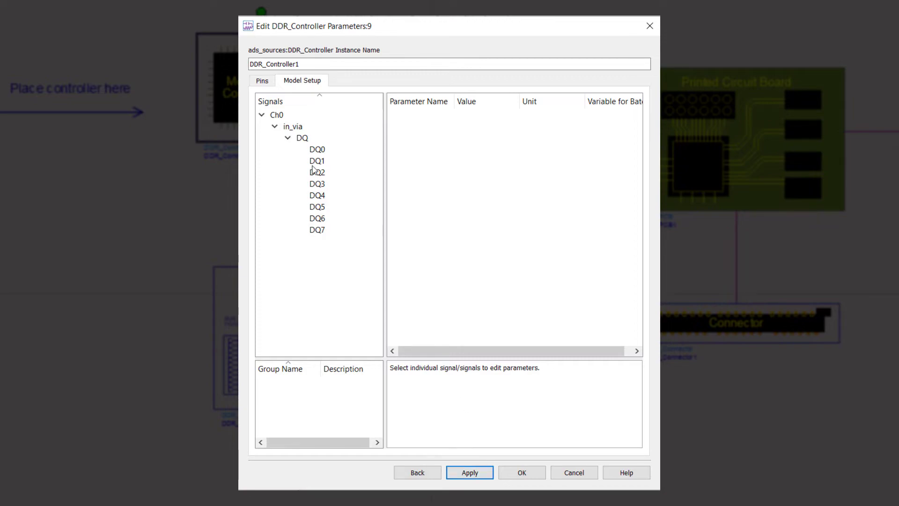
# Group signals DQ0 through DQ7 into a new group named TxGrp
pyautogui.click(314, 151)
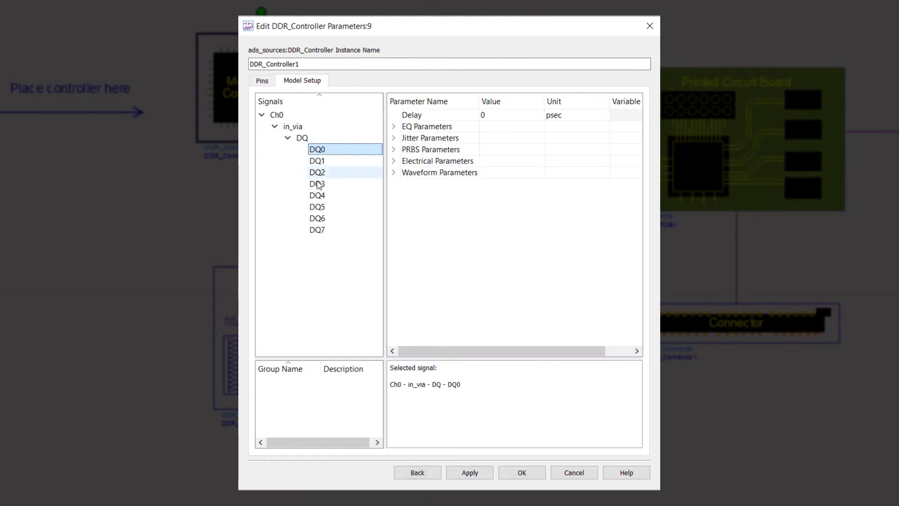
pyautogui.keyDown('shift'); pyautogui.click(318, 230); pyautogui.keyUp('shift')
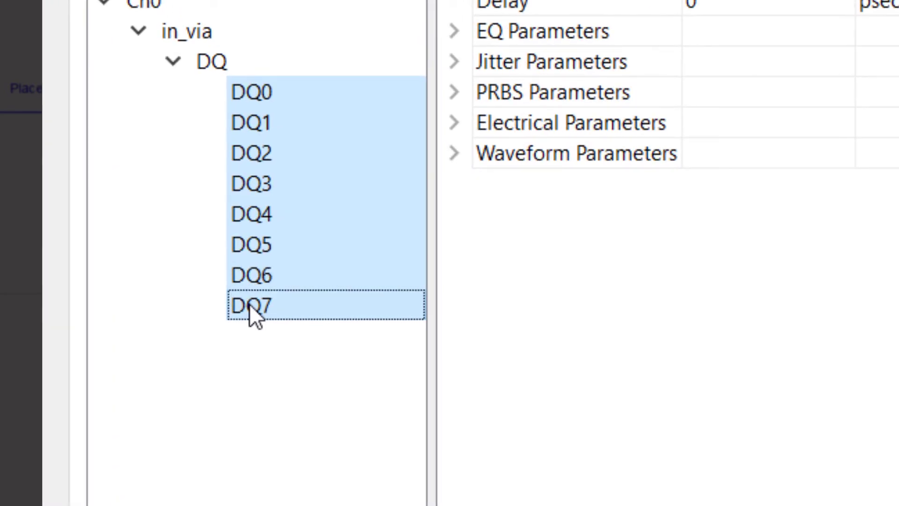
pyautogui.rightClick(250, 304)
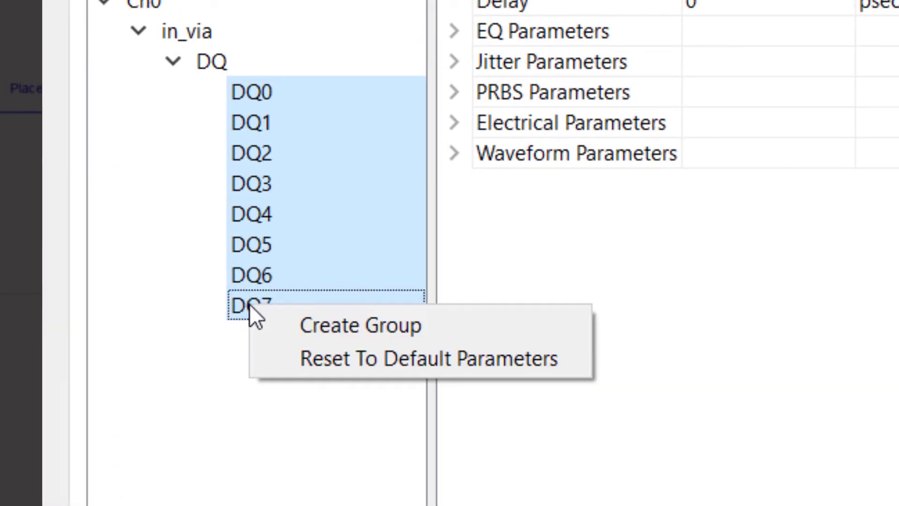
pyautogui.click(314, 324)
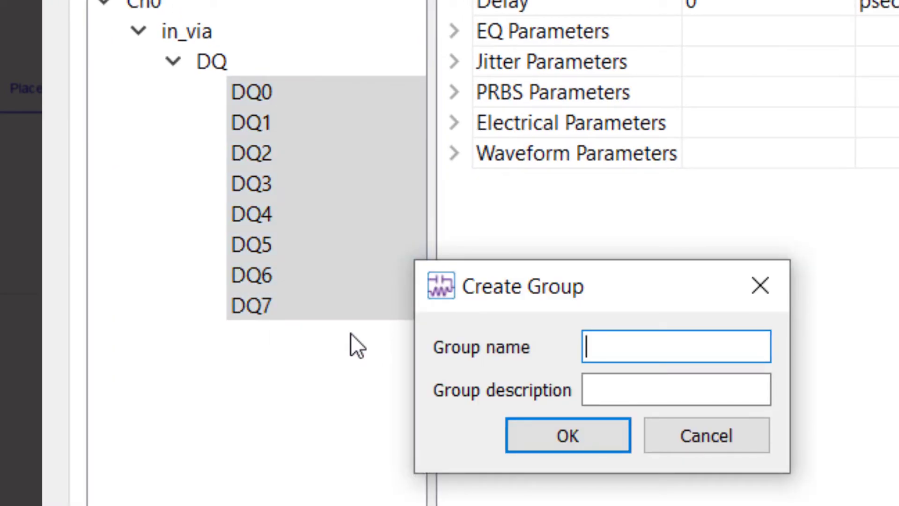
pyautogui.write('Tx')
pyautogui.write('Grp')
pyautogui.click(541, 441)
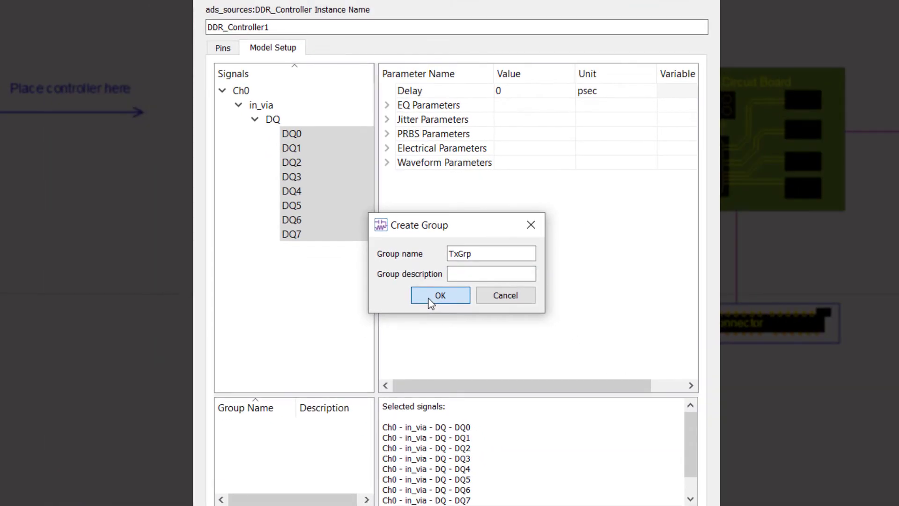
pyautogui.click(483, 367)
# Set TxGrp's Electrical Parameters R_out output resistance to 30 Ohm
pyautogui.click(266, 424)
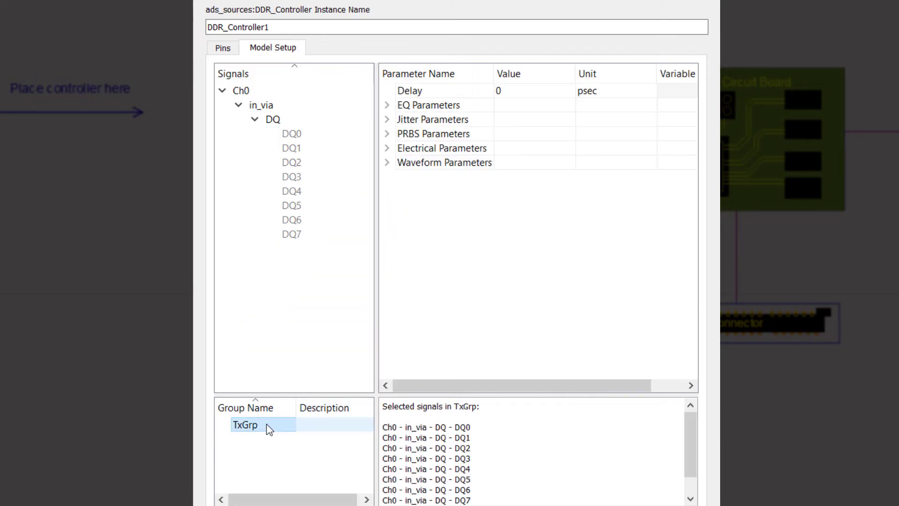
pyautogui.click(387, 148)
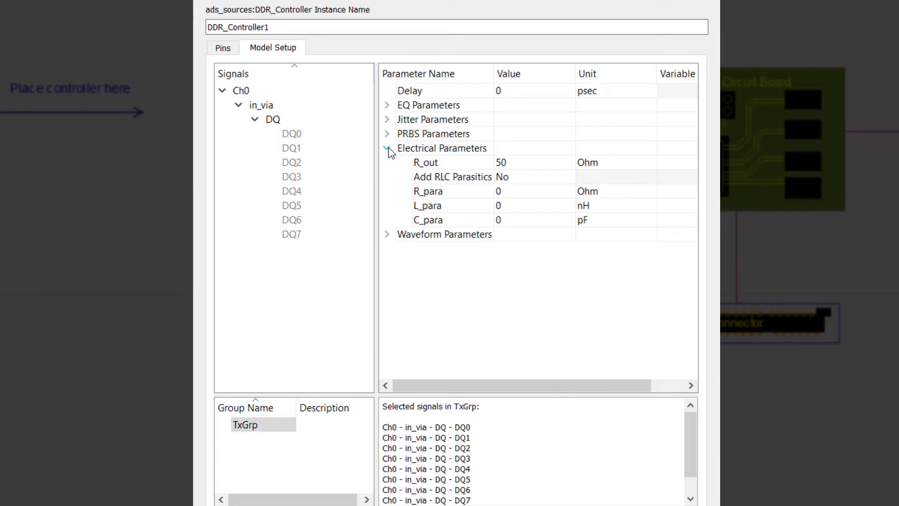
pyautogui.click(387, 234)
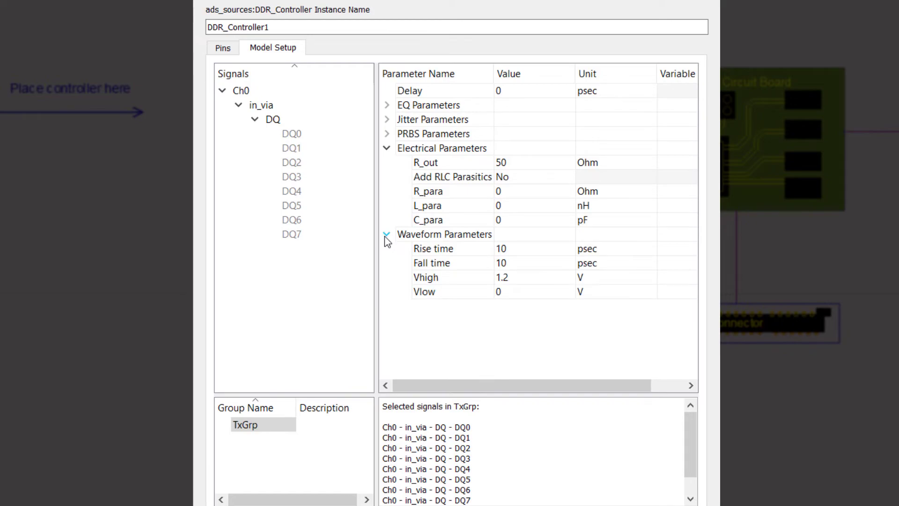
pyautogui.doubleClick(505, 165)
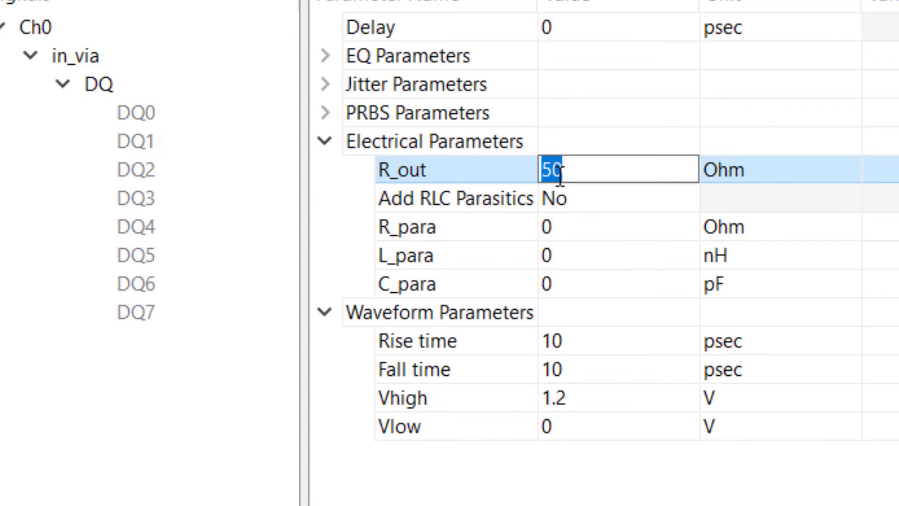
pyautogui.write('30')
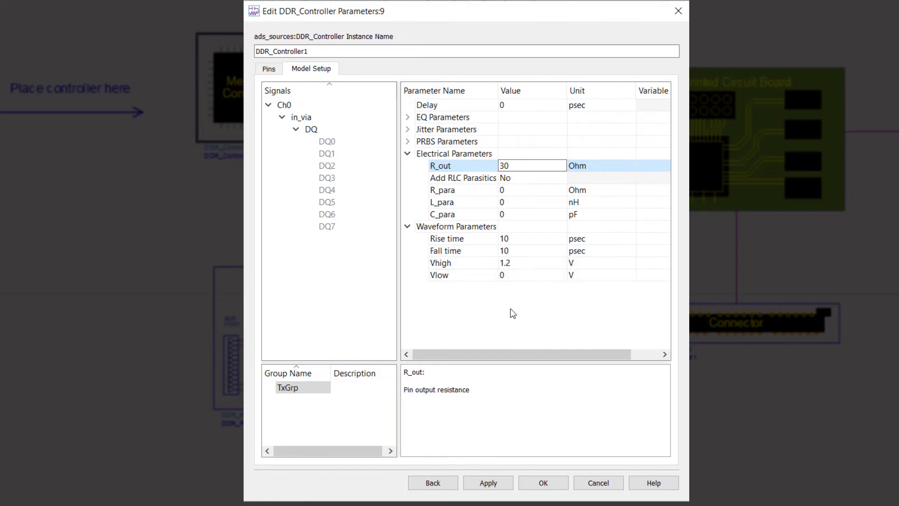
pyautogui.click(511, 309)
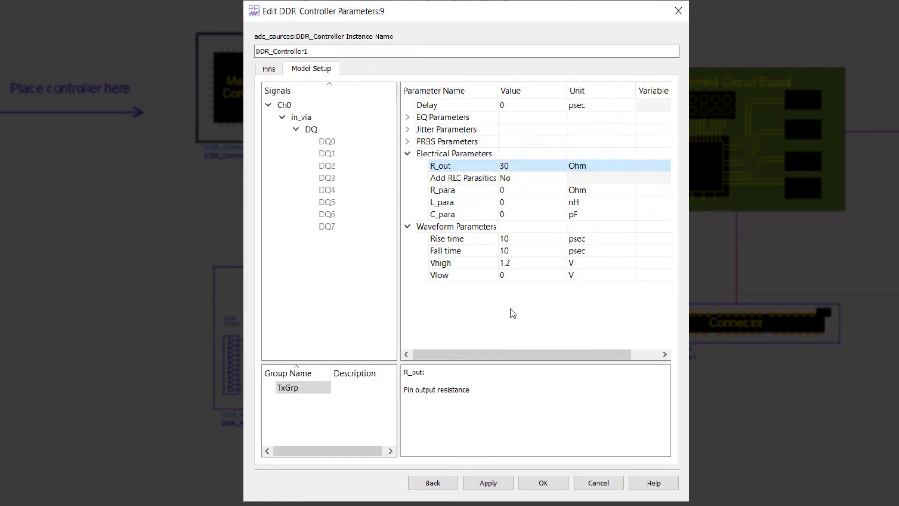
# Apply the controller settings and wire DDR_Controller1 to DDR_PreLayout1 with DQ signals auto-paired
pyautogui.click(543, 483)
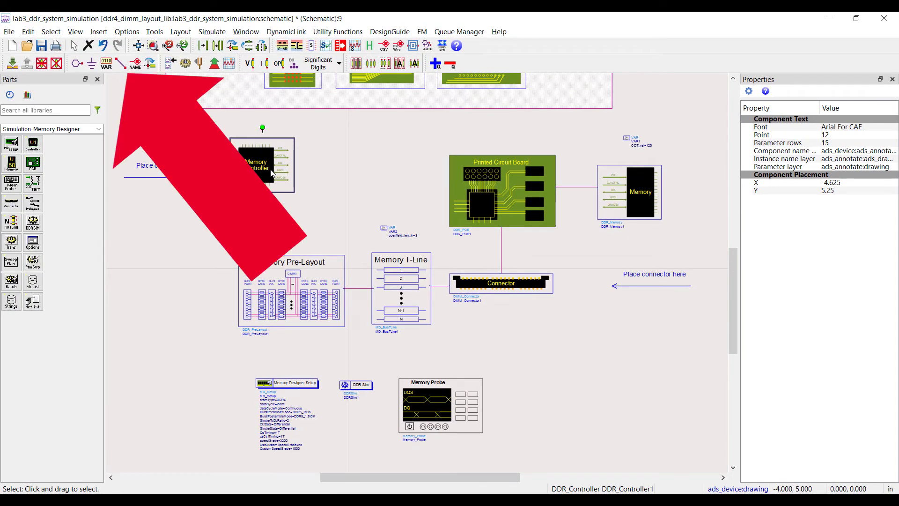
pyautogui.press('Escape')
pyautogui.click(122, 66)
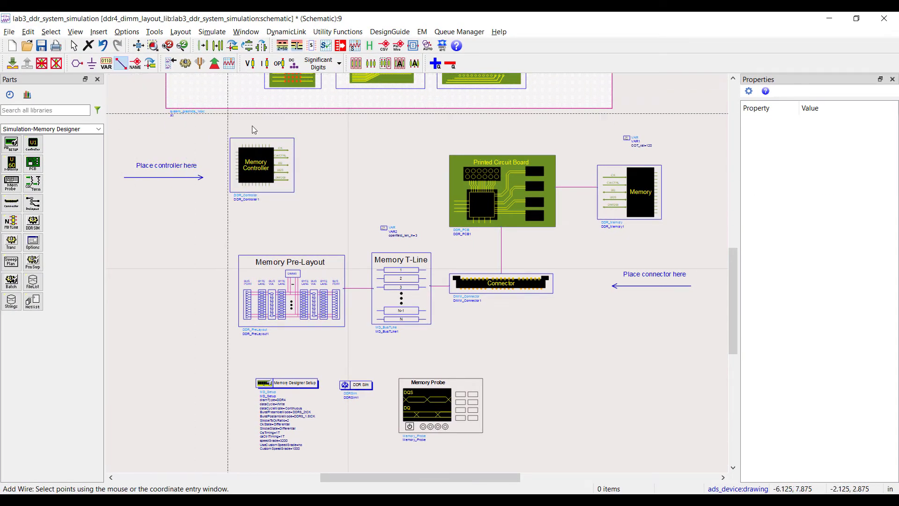
pyautogui.click(282, 256)
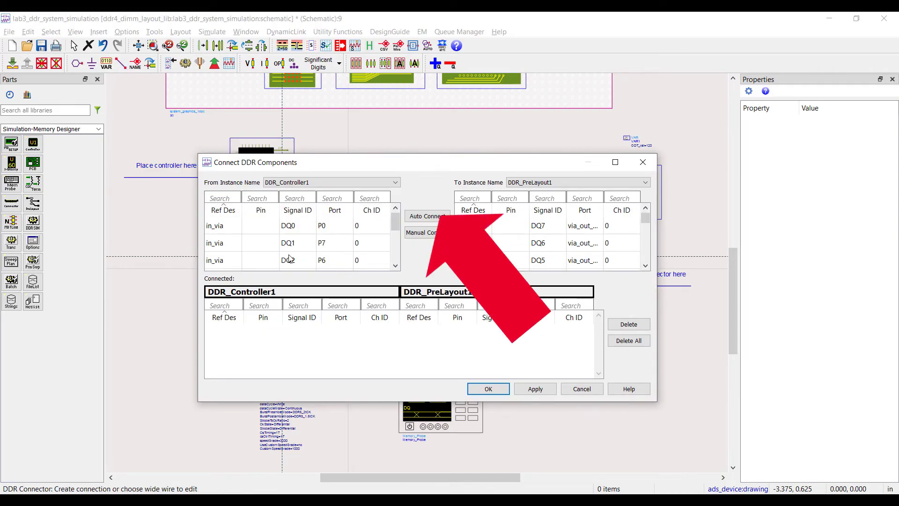
pyautogui.click(421, 221)
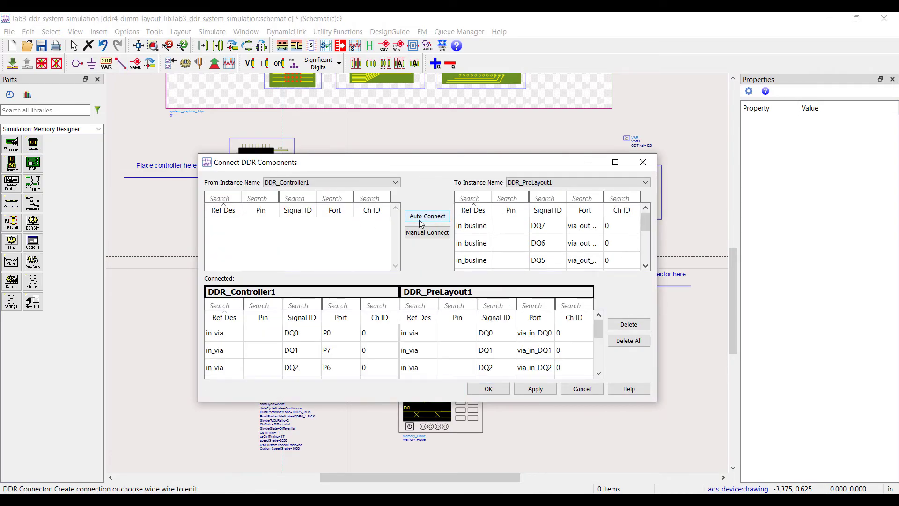
pyautogui.click(487, 388)
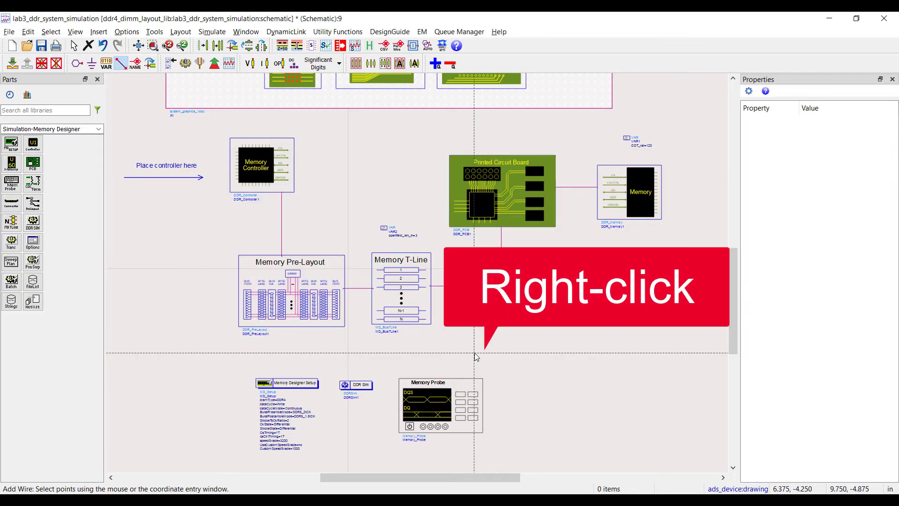
pyautogui.rightClick(476, 356)
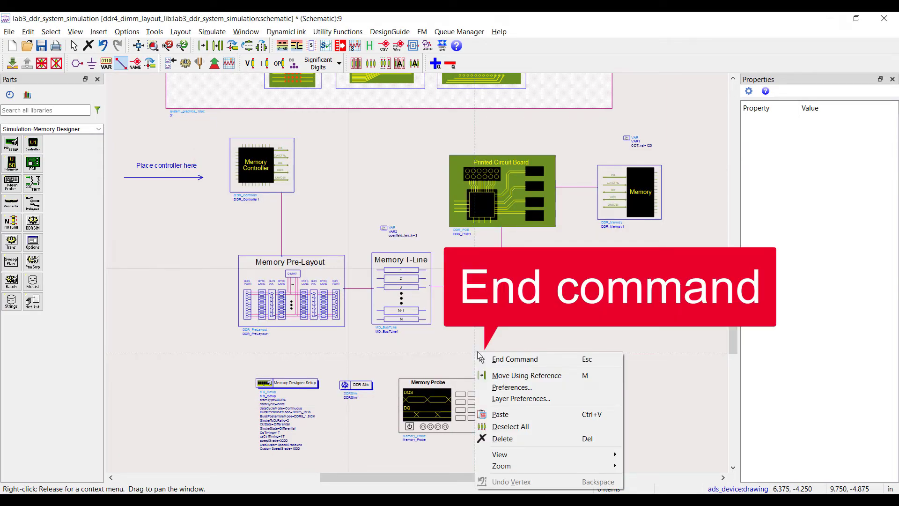
pyautogui.click(482, 358)
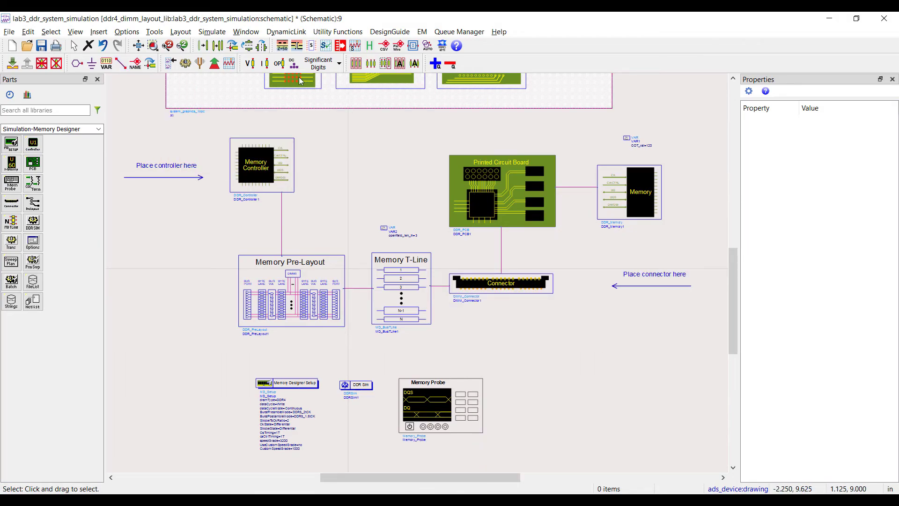
# Run the lab3 DDR simulation to generate the DQ eye diagrams
pyautogui.click(185, 66)
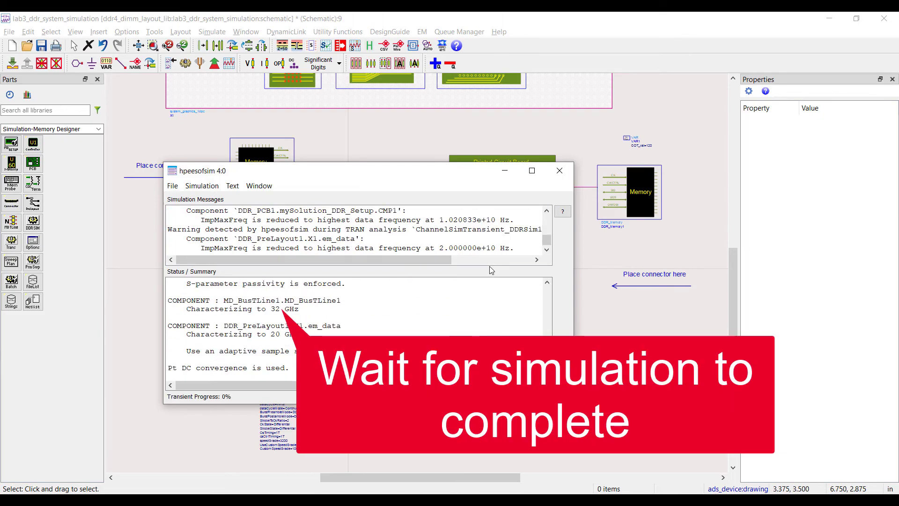